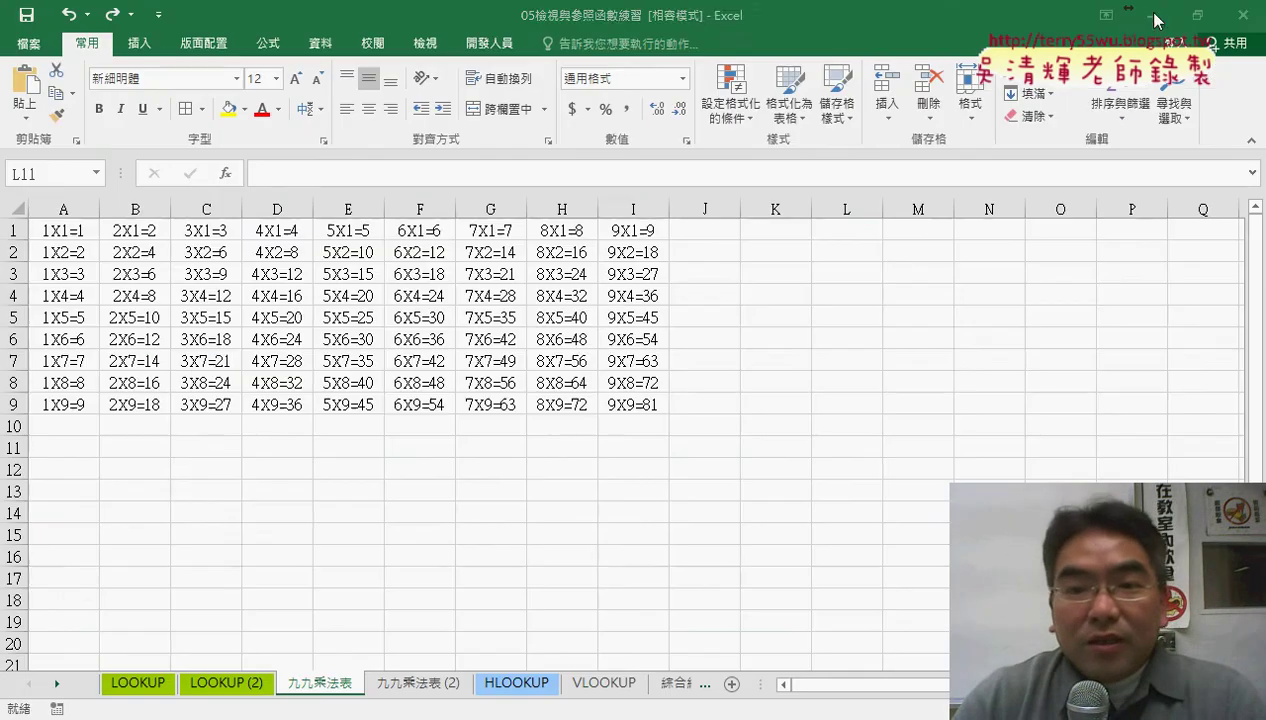
# - On sheet 九九乘法表 (2), select B2:J10 and start a new formula-based conditional formatting rule
pyautogui.click(1150, 13)
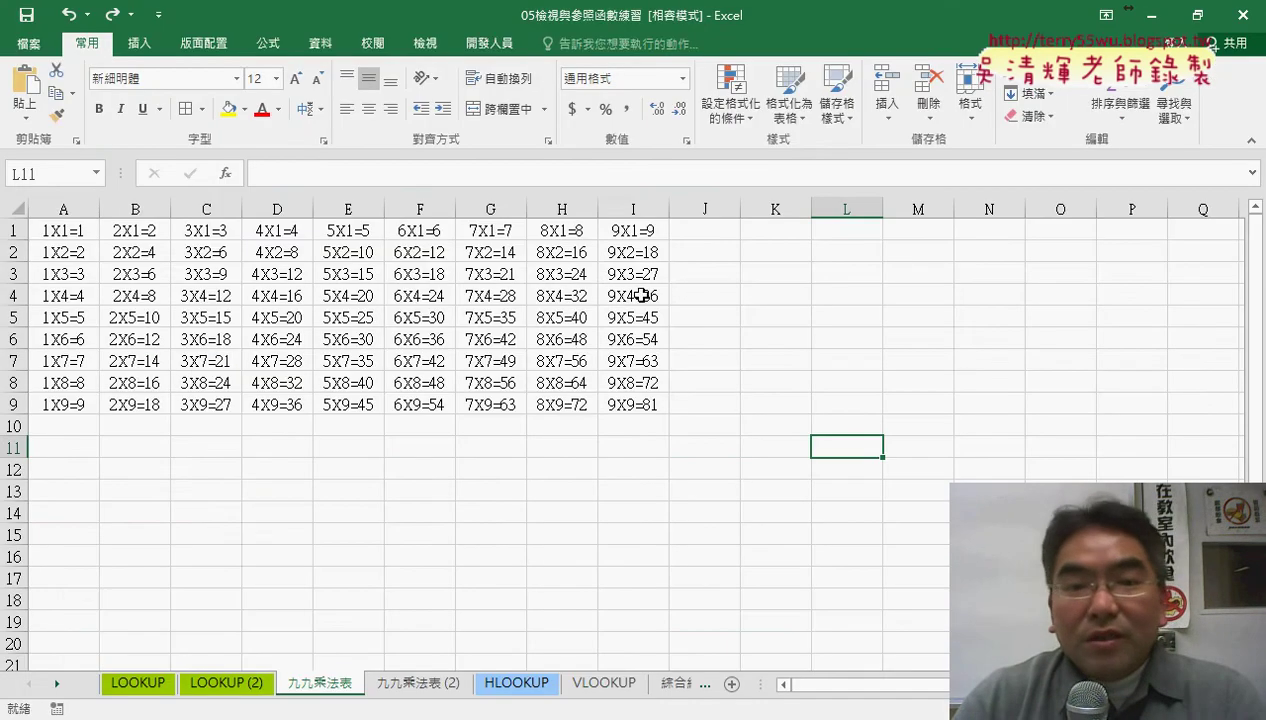
pyautogui.click(435, 684)
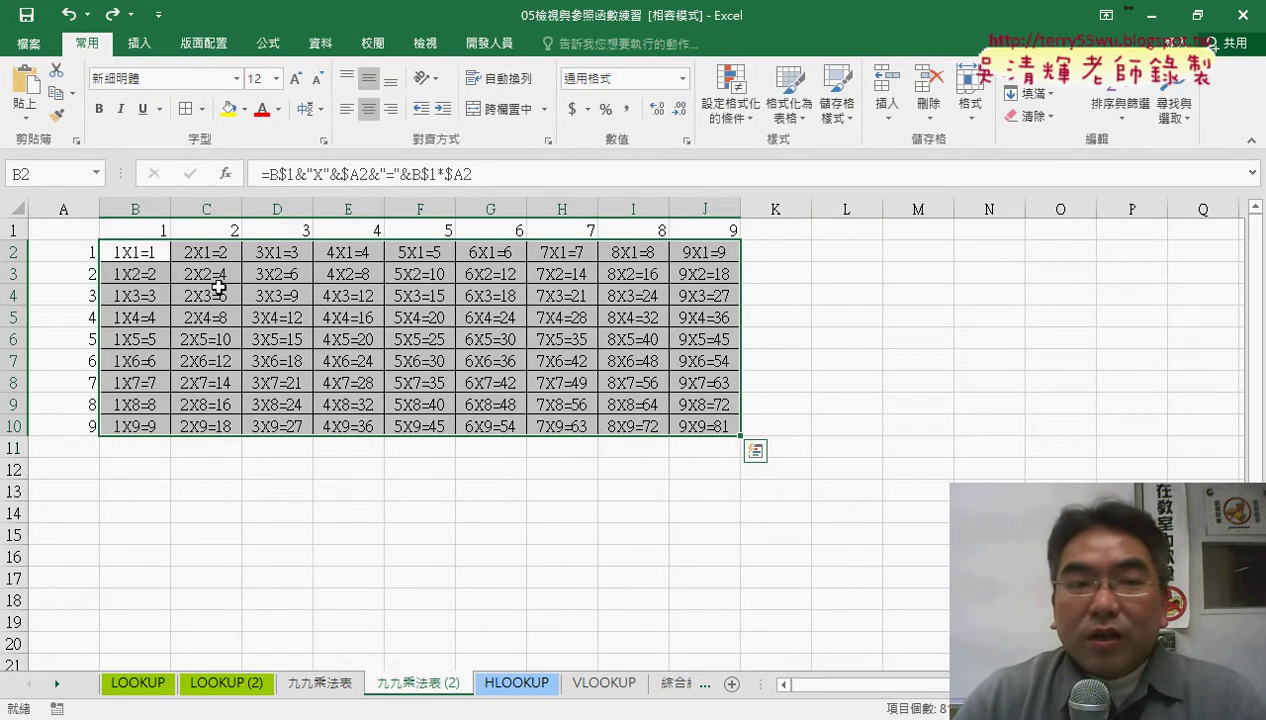
pyautogui.moveTo(146, 254); pyautogui.dragTo(709, 427)
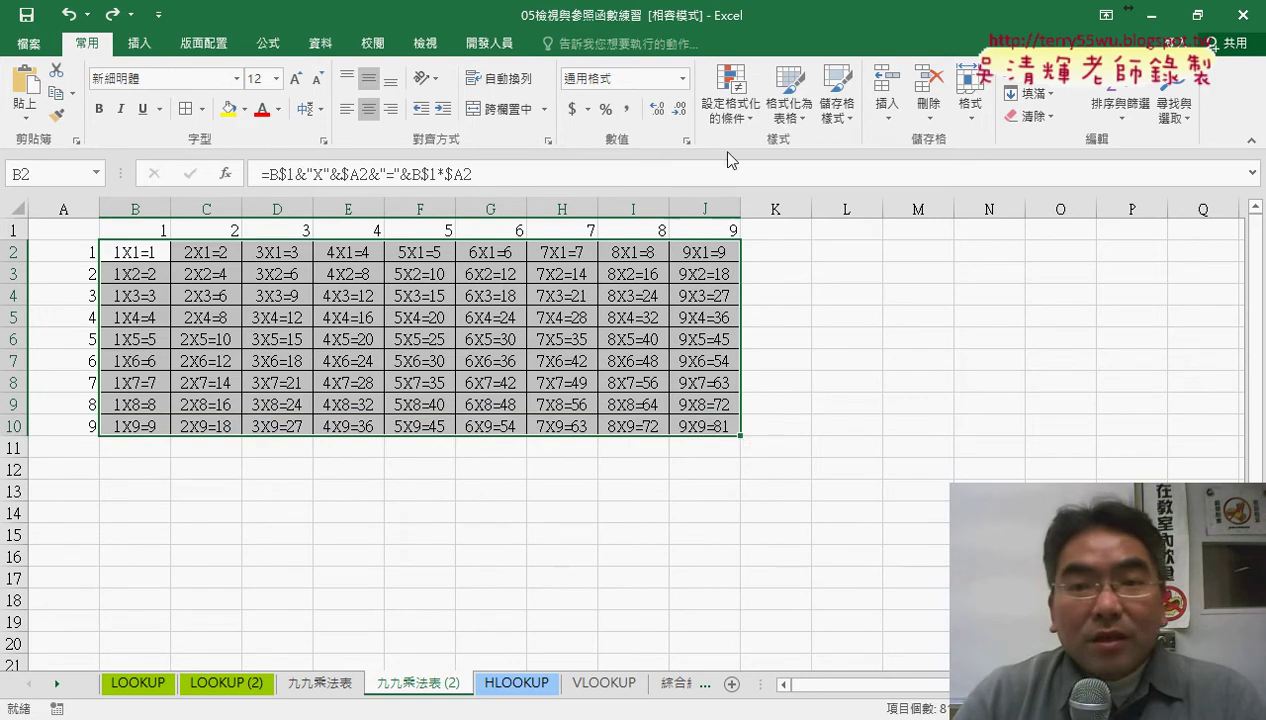
pyautogui.click(726, 115)
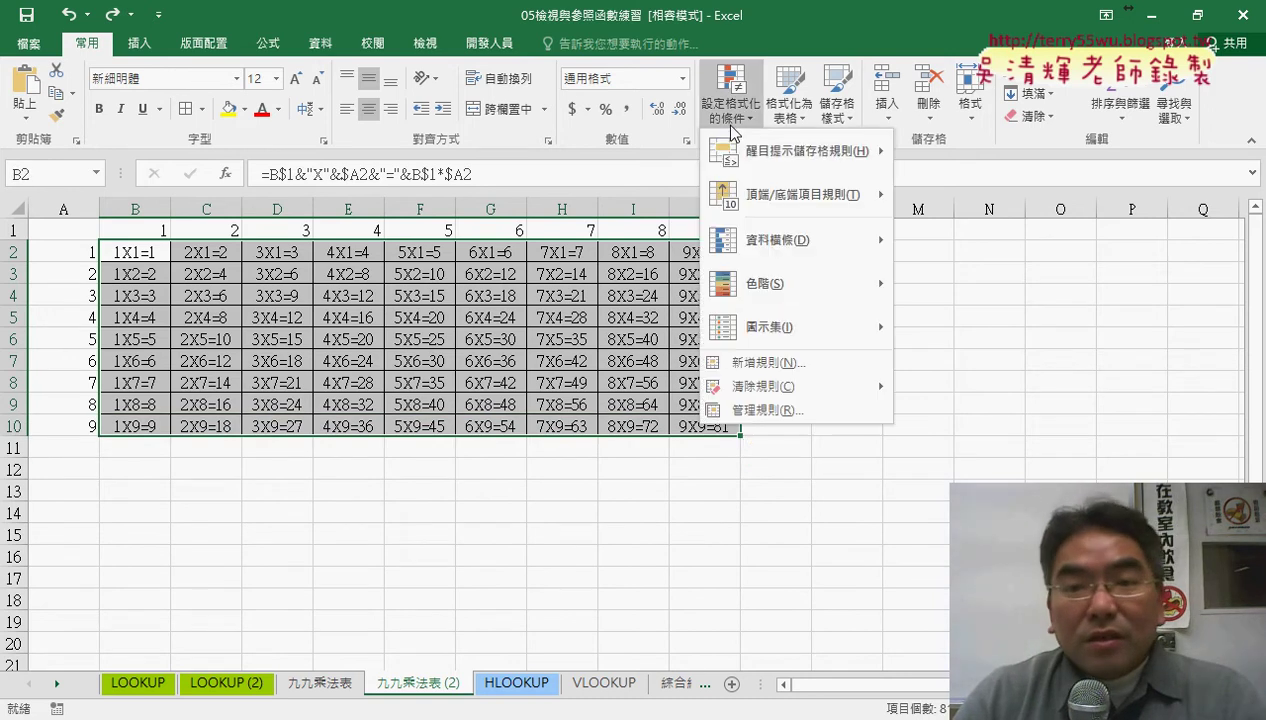
pyautogui.click(789, 364)
pyautogui.moveTo(636, 60); pyautogui.dragTo(980, 124)
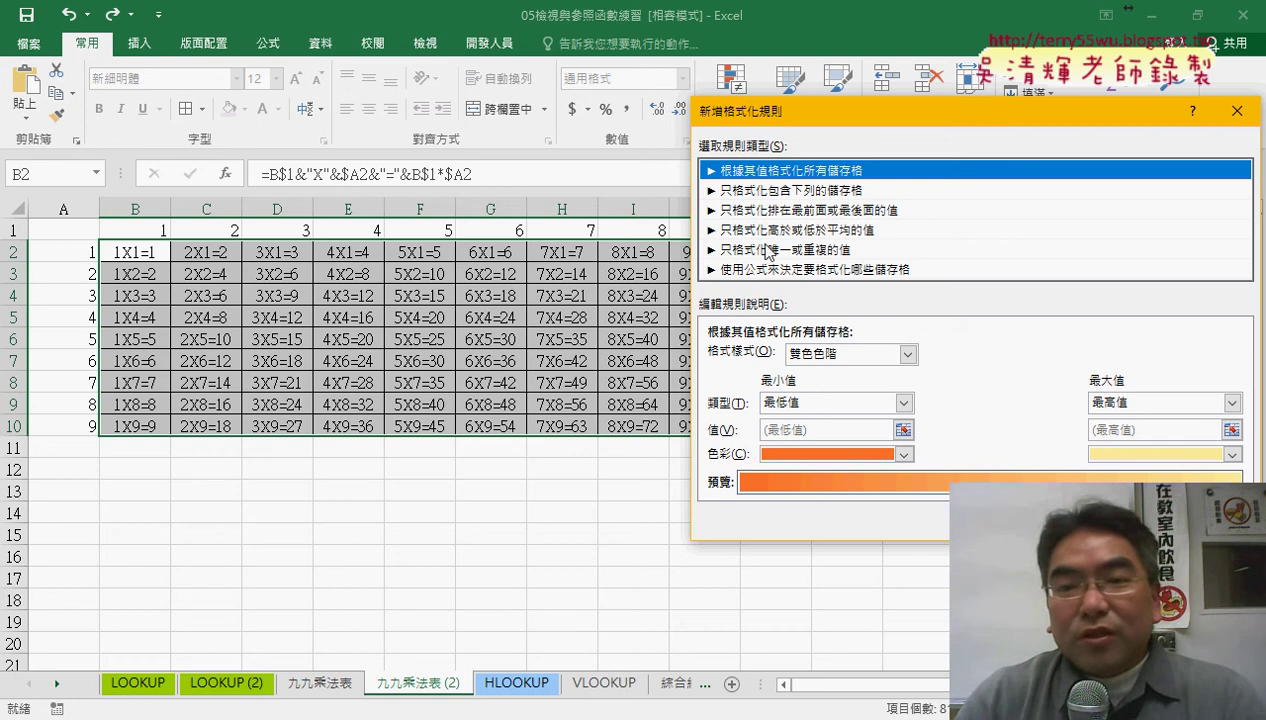
pyautogui.click(770, 270)
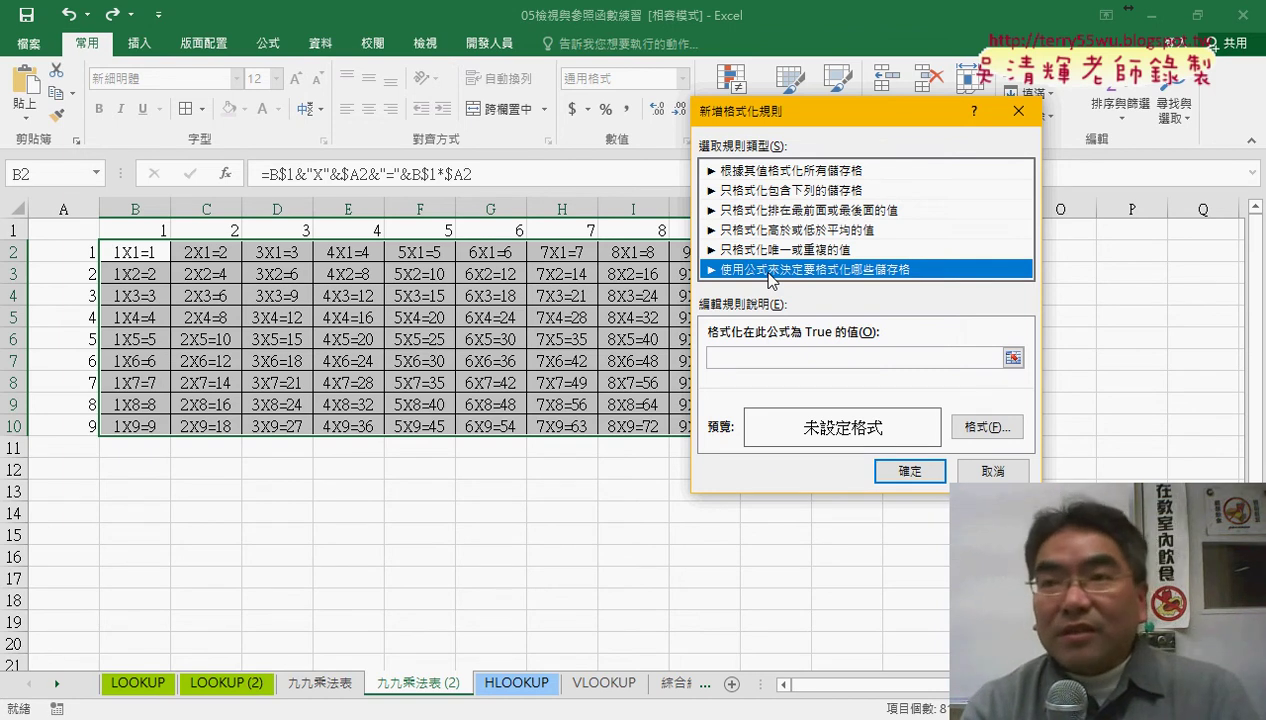
pyautogui.click(988, 428)
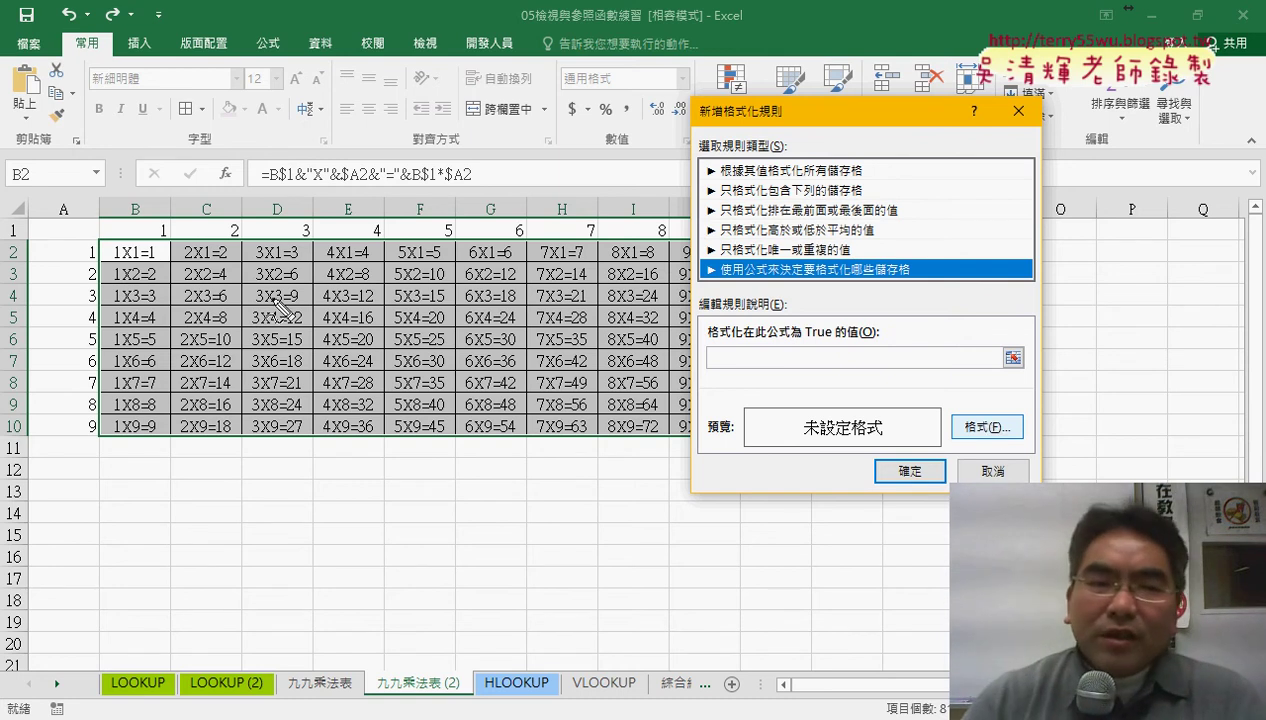
pyautogui.moveTo(98, 238); pyautogui.dragTo(88, 425)
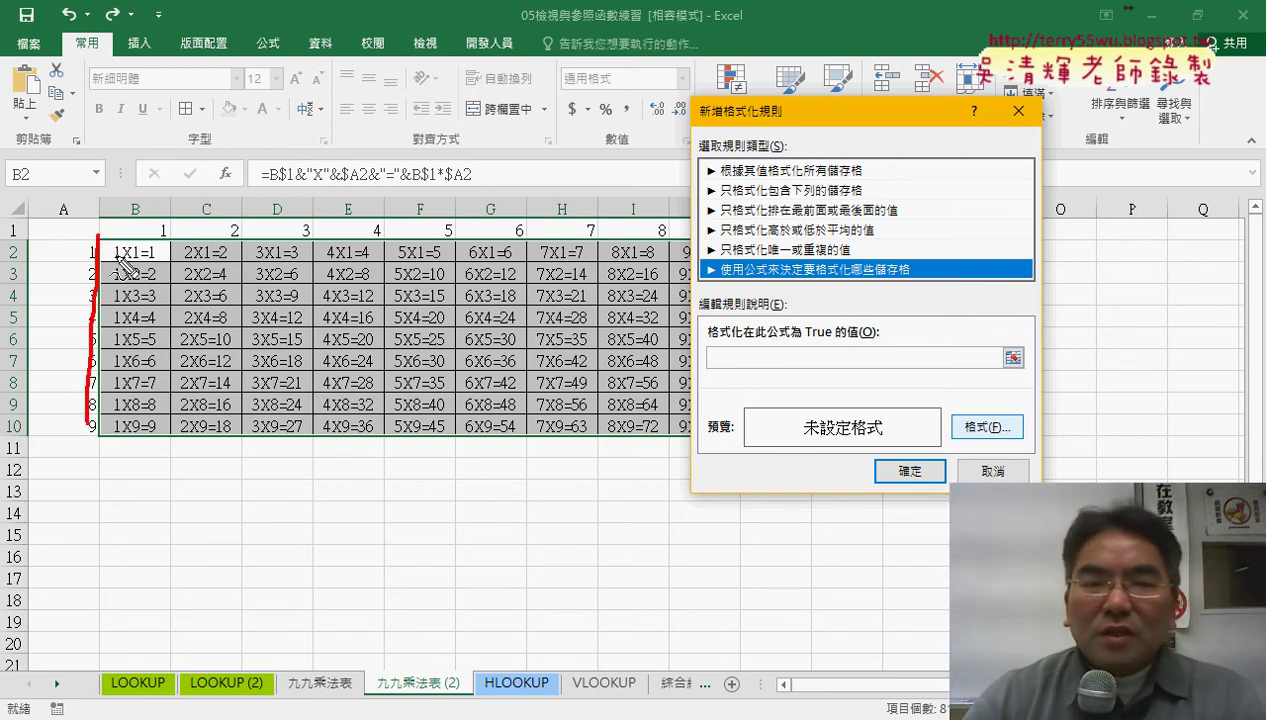
pyautogui.moveTo(115, 228)
pyautogui.mouseDown()
pyautogui.moveTo(562, 237)
pyautogui.moveTo(600, 420)
pyautogui.moveTo(190, 432)
pyautogui.mouseUp()
pyautogui.moveTo(335, 118); pyautogui.dragTo(335, 200)
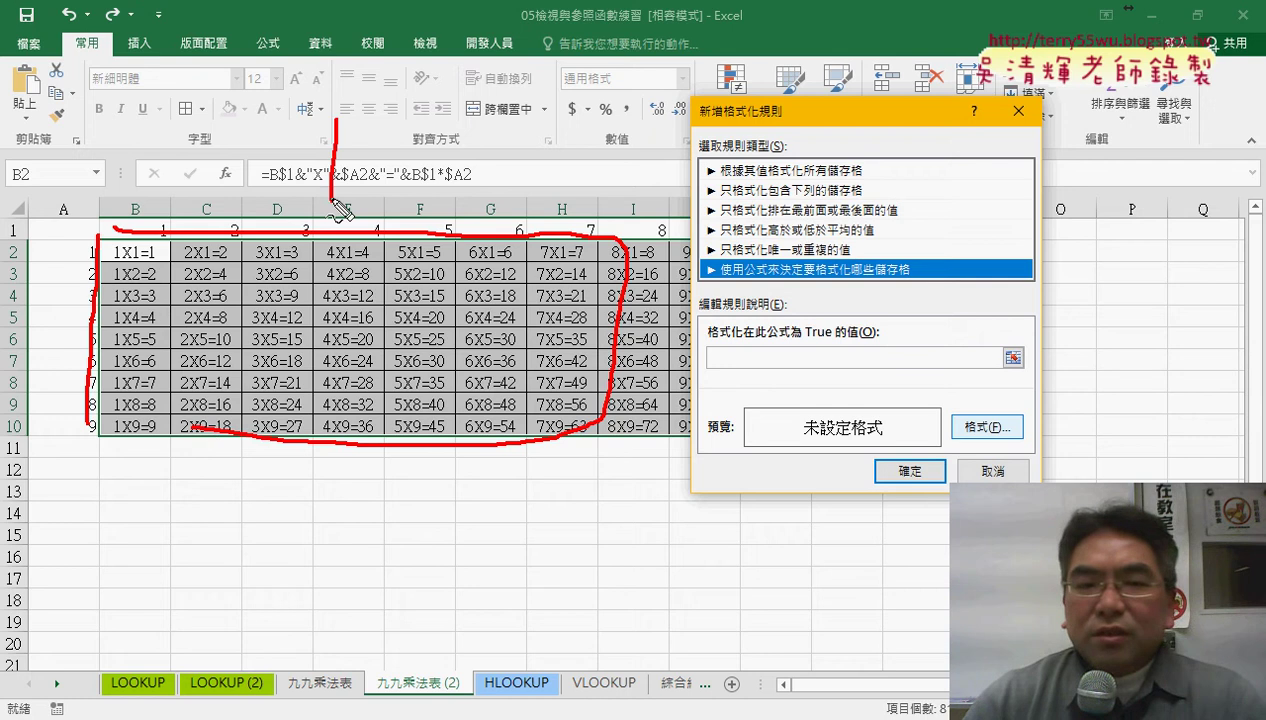
pyautogui.moveTo(725, 262); pyautogui.dragTo(865, 272)
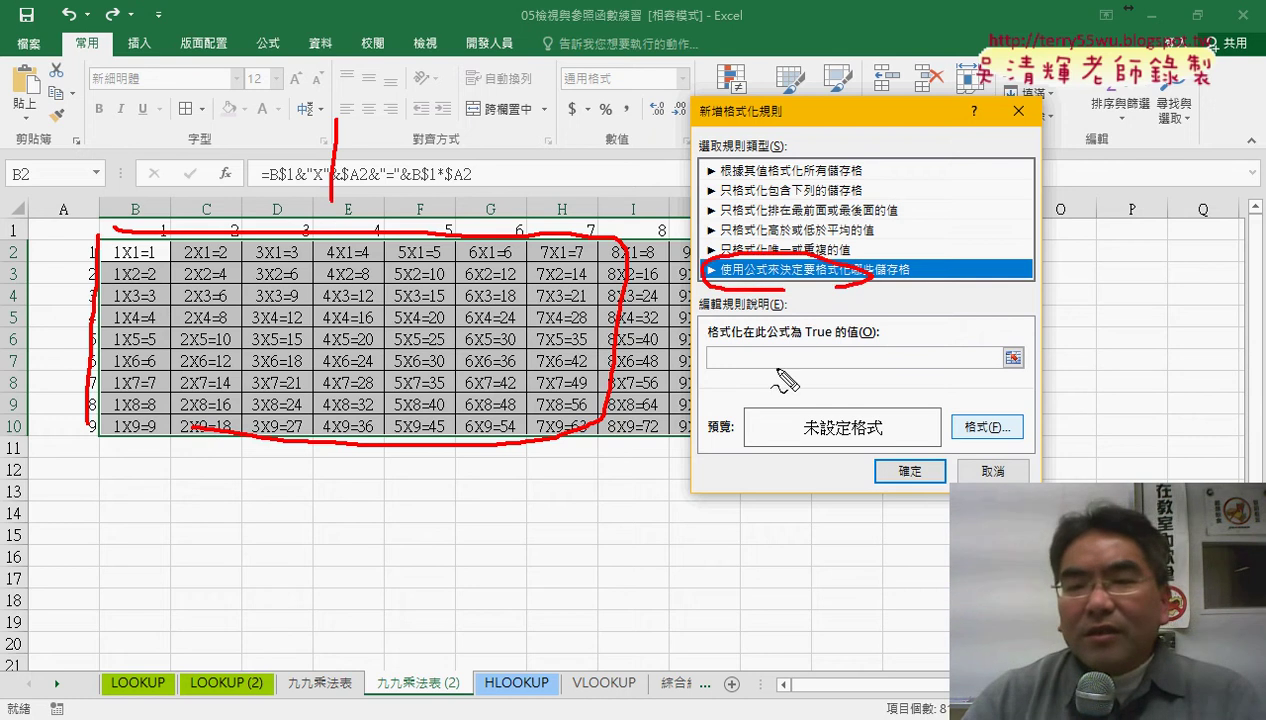
pyautogui.moveTo(765, 372)
pyautogui.mouseDown()
pyautogui.moveTo(815, 367)
pyautogui.moveTo(765, 377)
pyautogui.mouseUp()
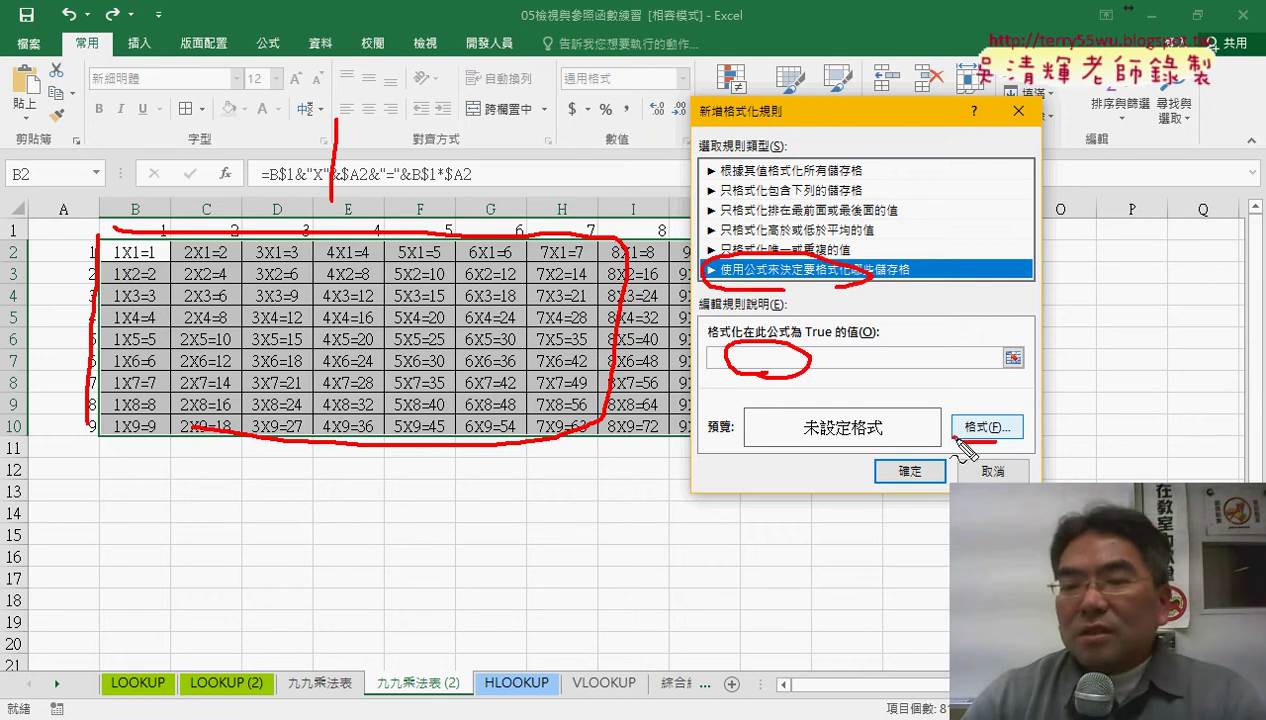
pyautogui.moveTo(990, 415); pyautogui.dragTo(1000, 440)
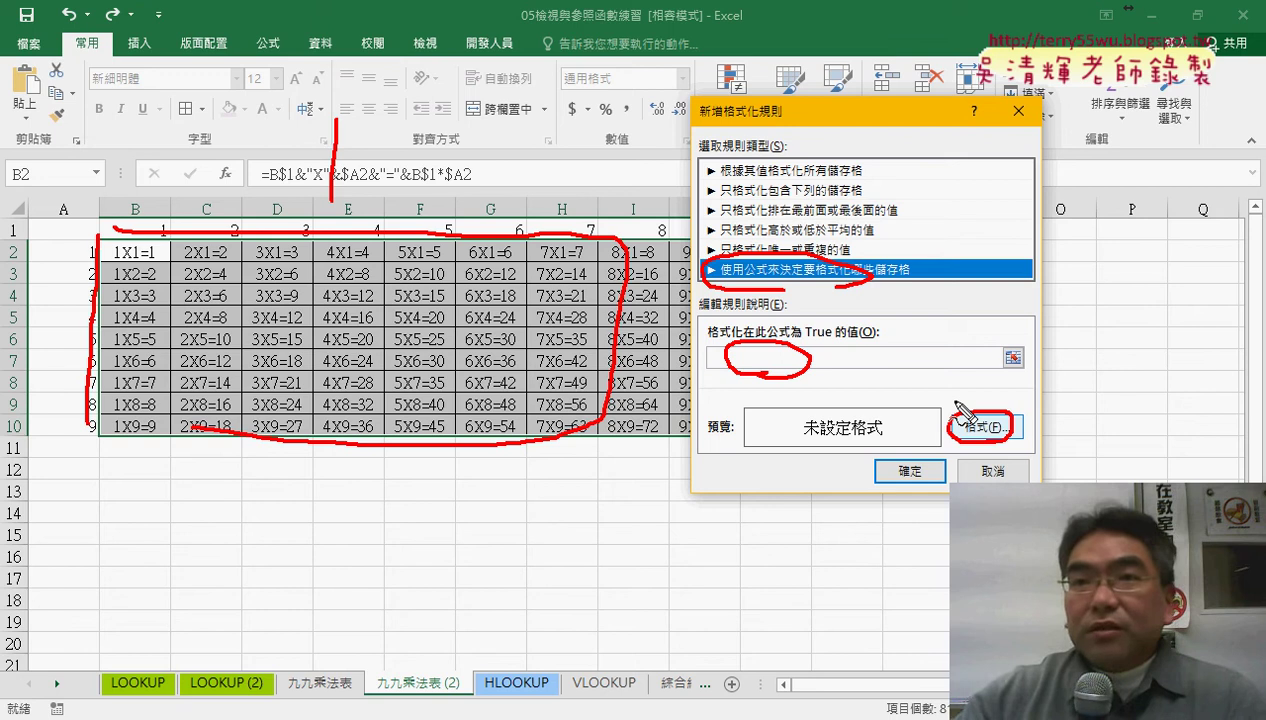
pyautogui.moveTo(862, 336)
pyautogui.mouseDown()
pyautogui.moveTo(868, 360)
pyautogui.moveTo(889, 361)
pyautogui.mouseUp()
pyautogui.moveTo(1050, 378); pyautogui.dragTo(1046, 413)
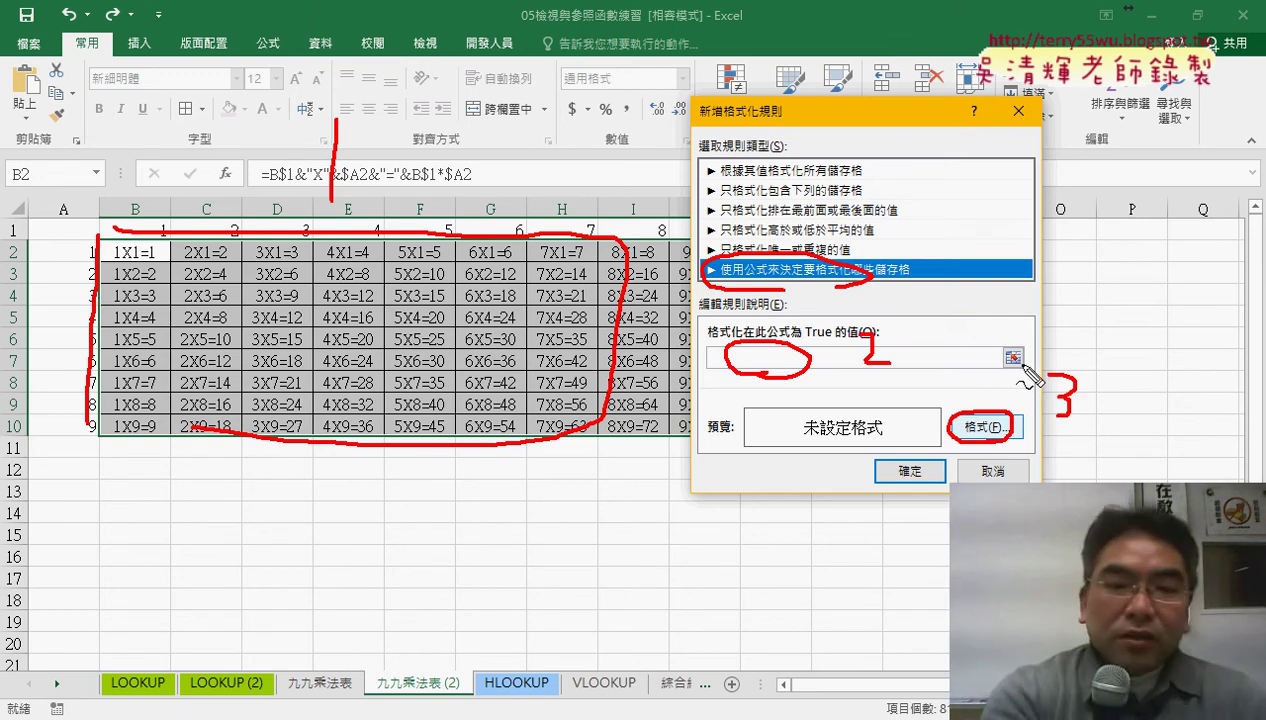
pyautogui.press('Escape')
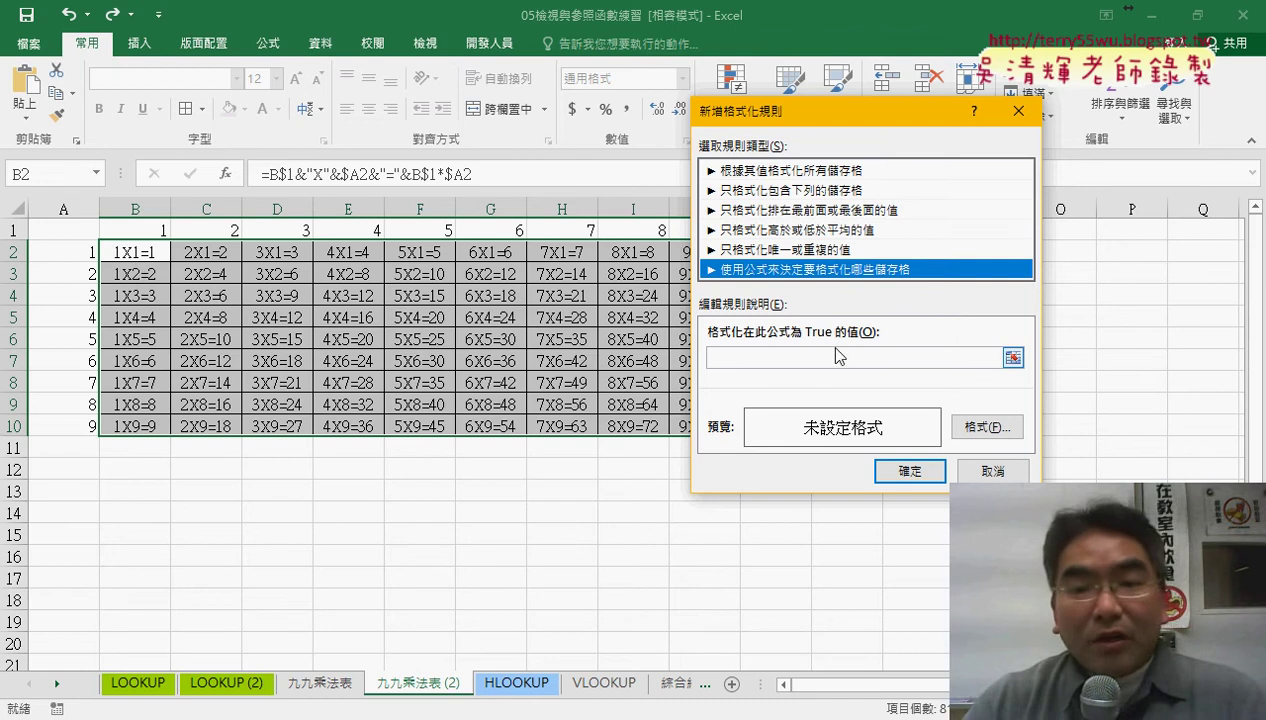
# - Enter =B1=A2 as the rule's condition formula
pyautogui.click(755, 358)
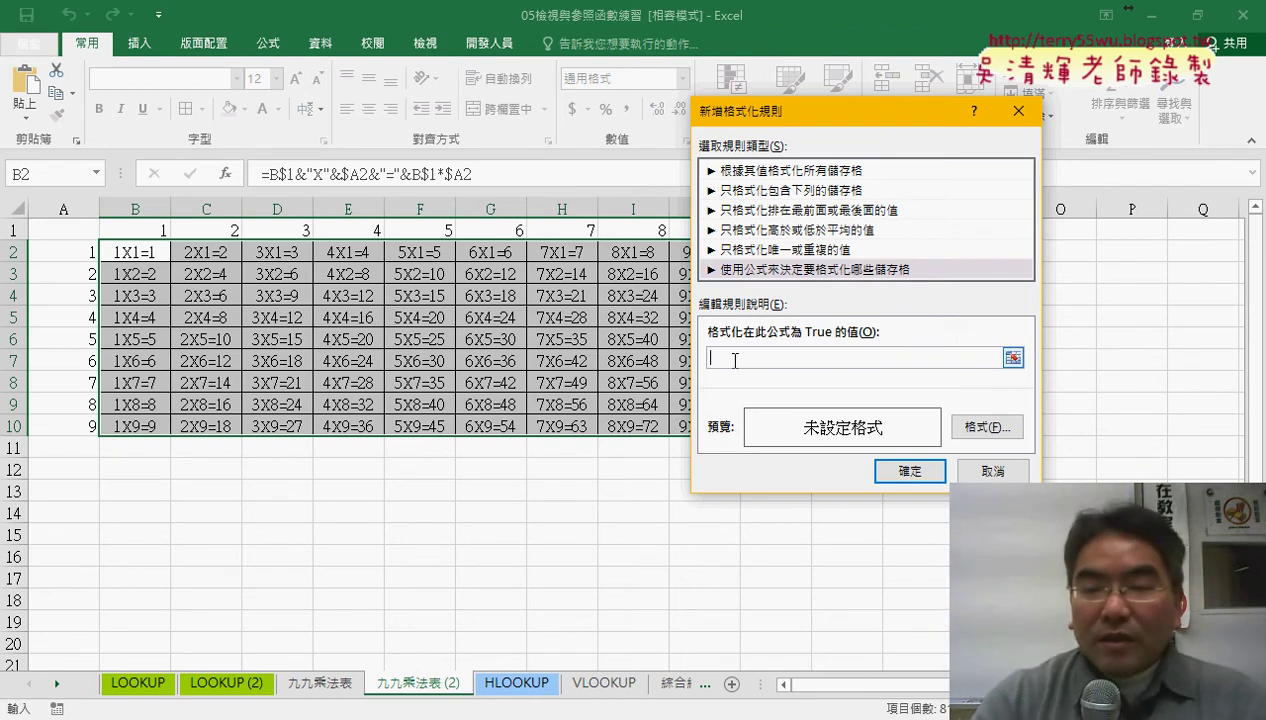
pyautogui.write('=')
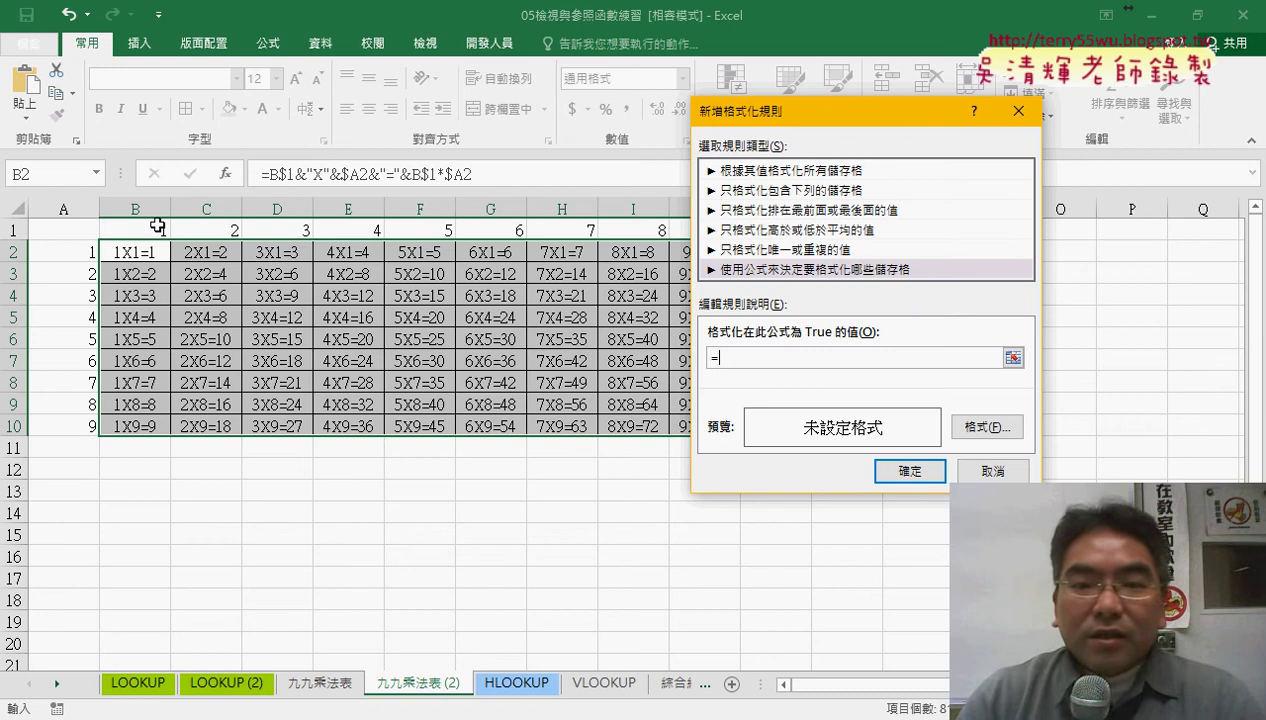
pyautogui.write('B')
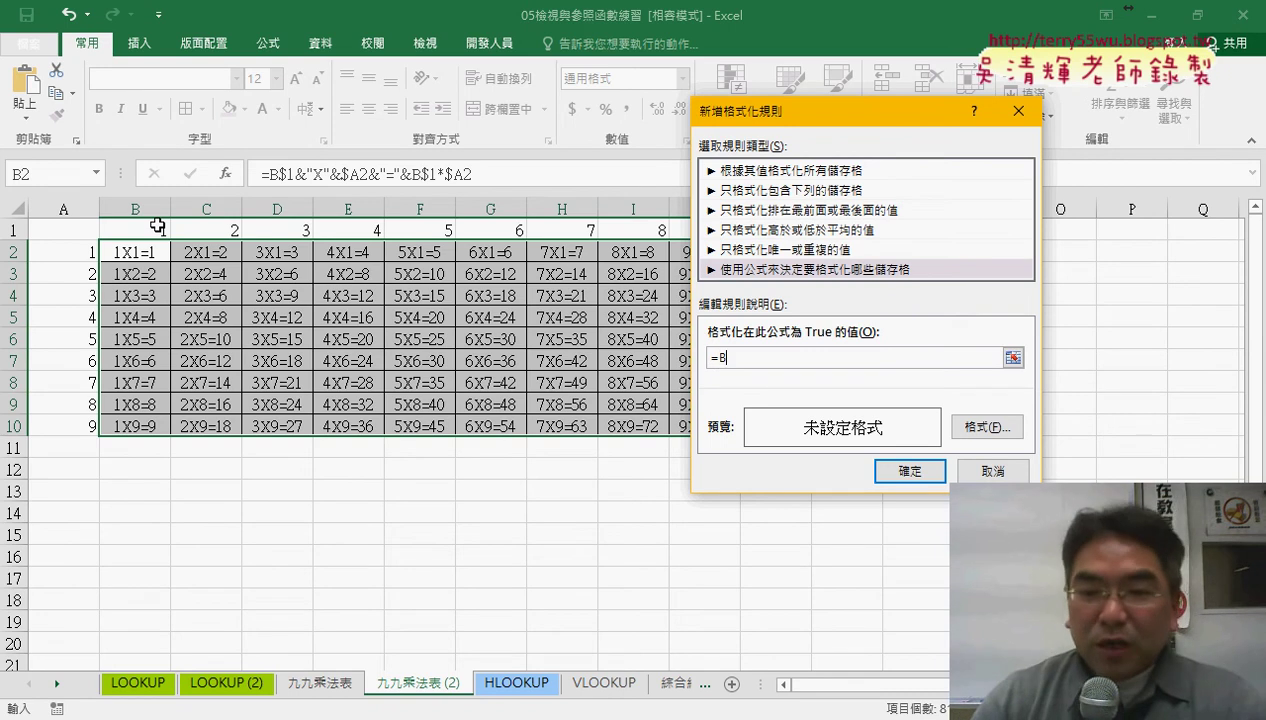
pyautogui.write('1')
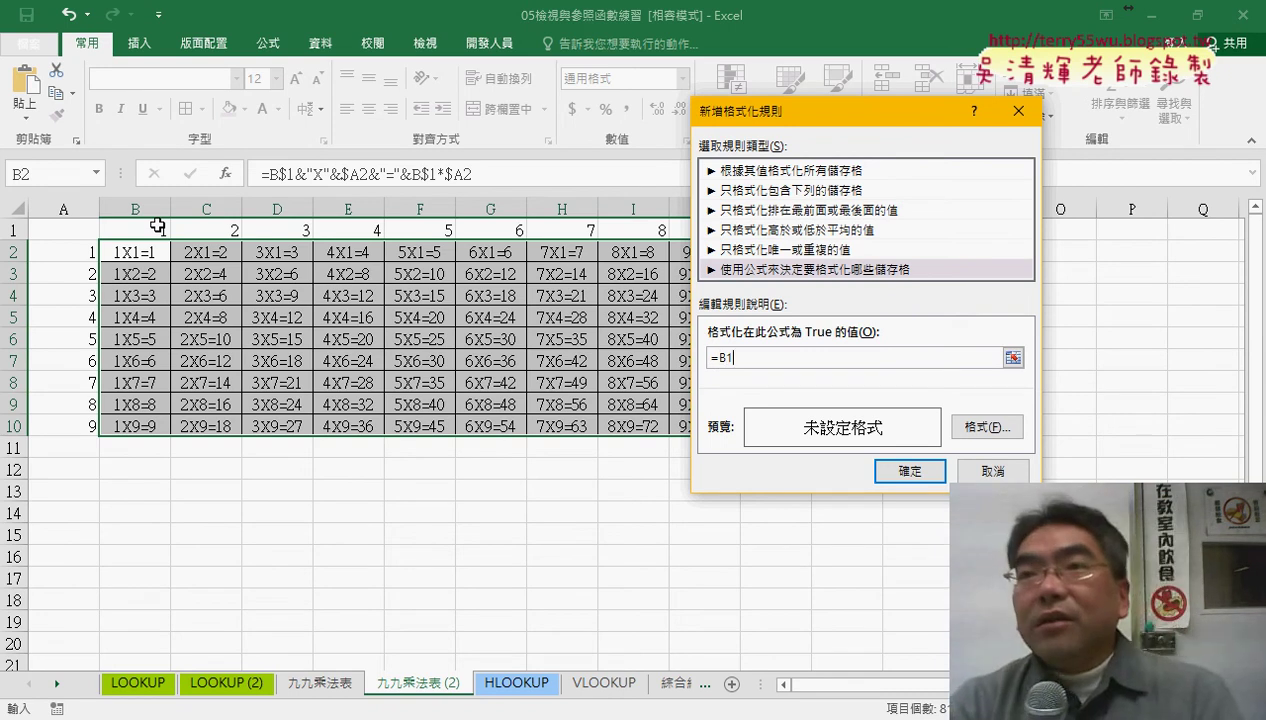
pyautogui.write('=')
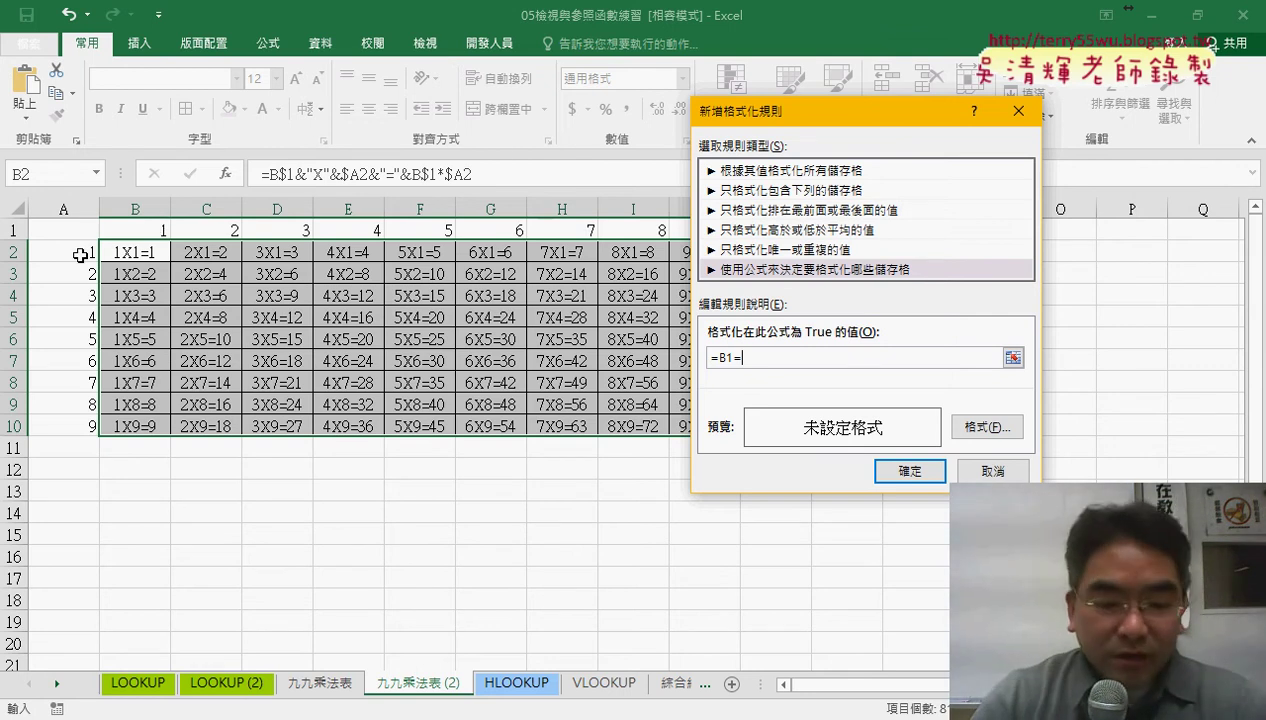
pyautogui.write('A')
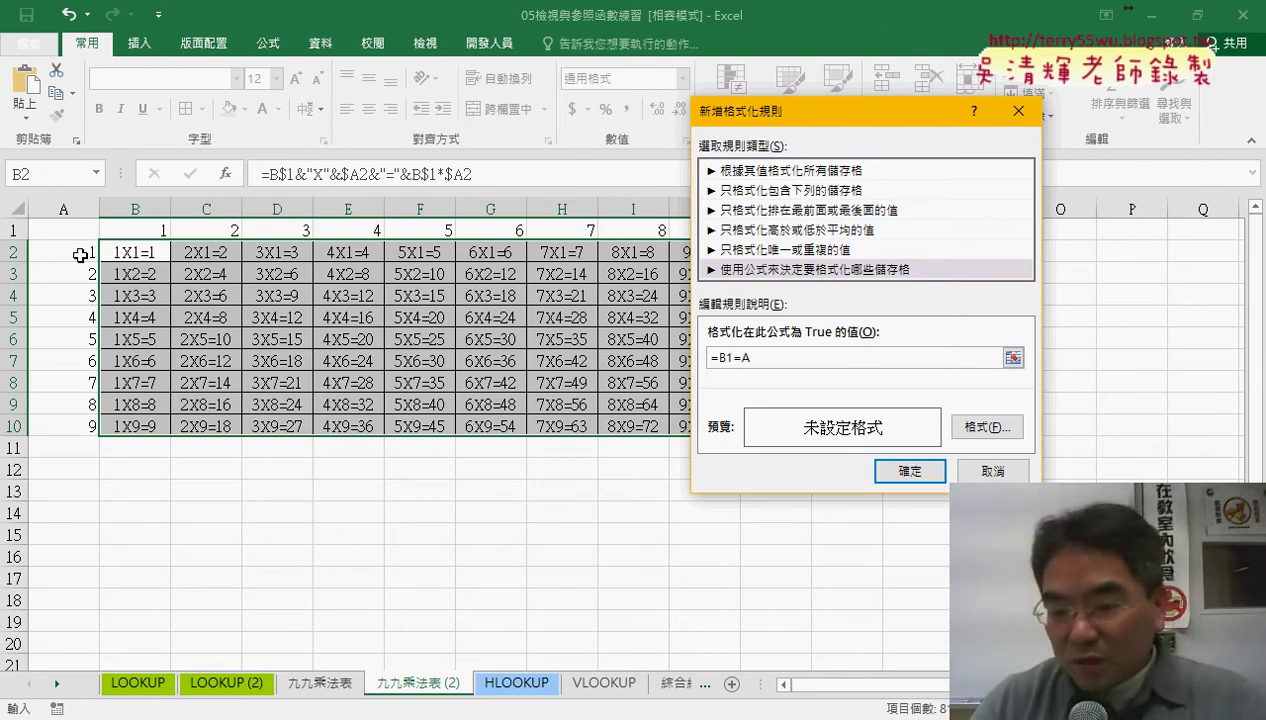
pyautogui.write('2')
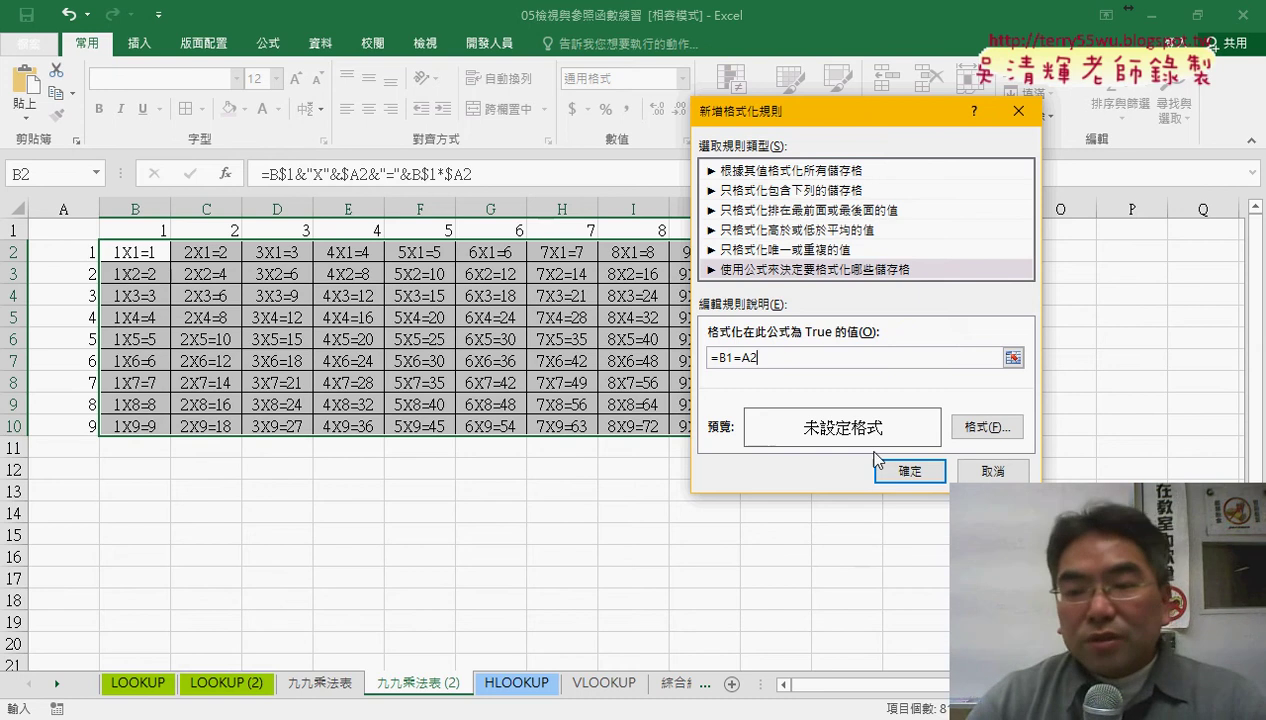
# - Give the =B1=A2 rule a yellow fill, apply it, and reselect the table B2:J10
pyautogui.click(975, 427)
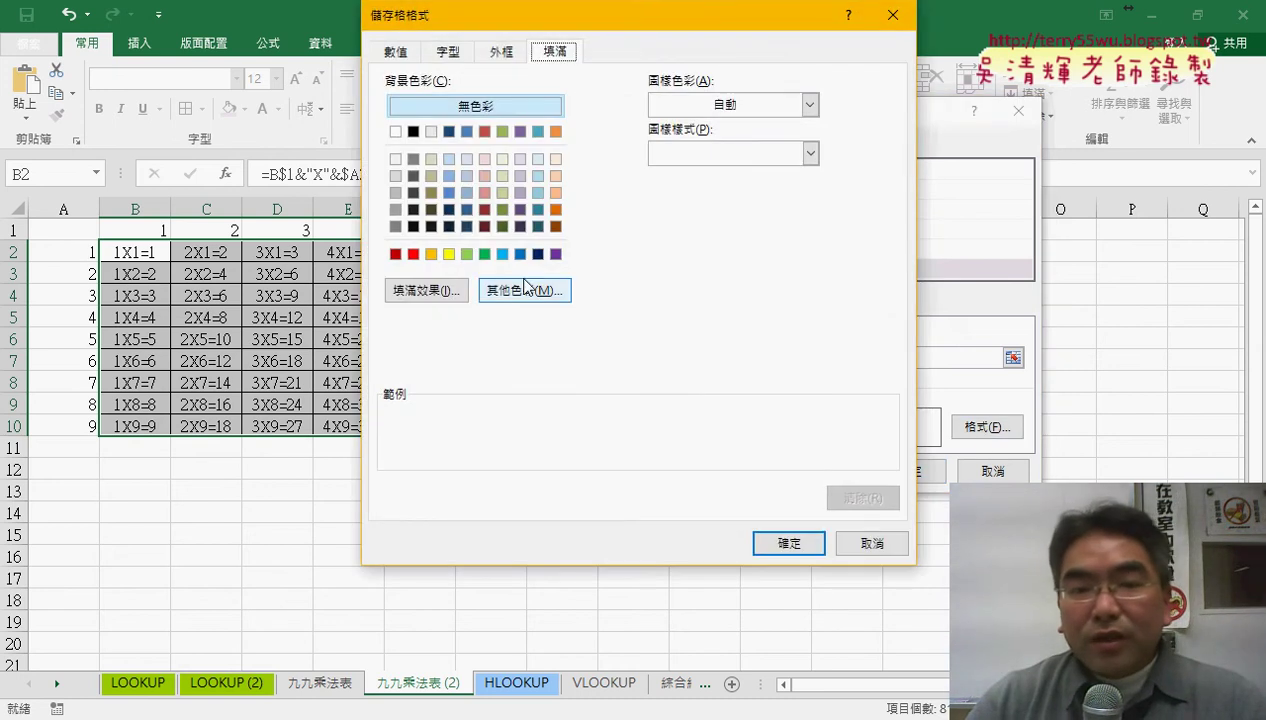
pyautogui.click(449, 254)
pyautogui.click(798, 548)
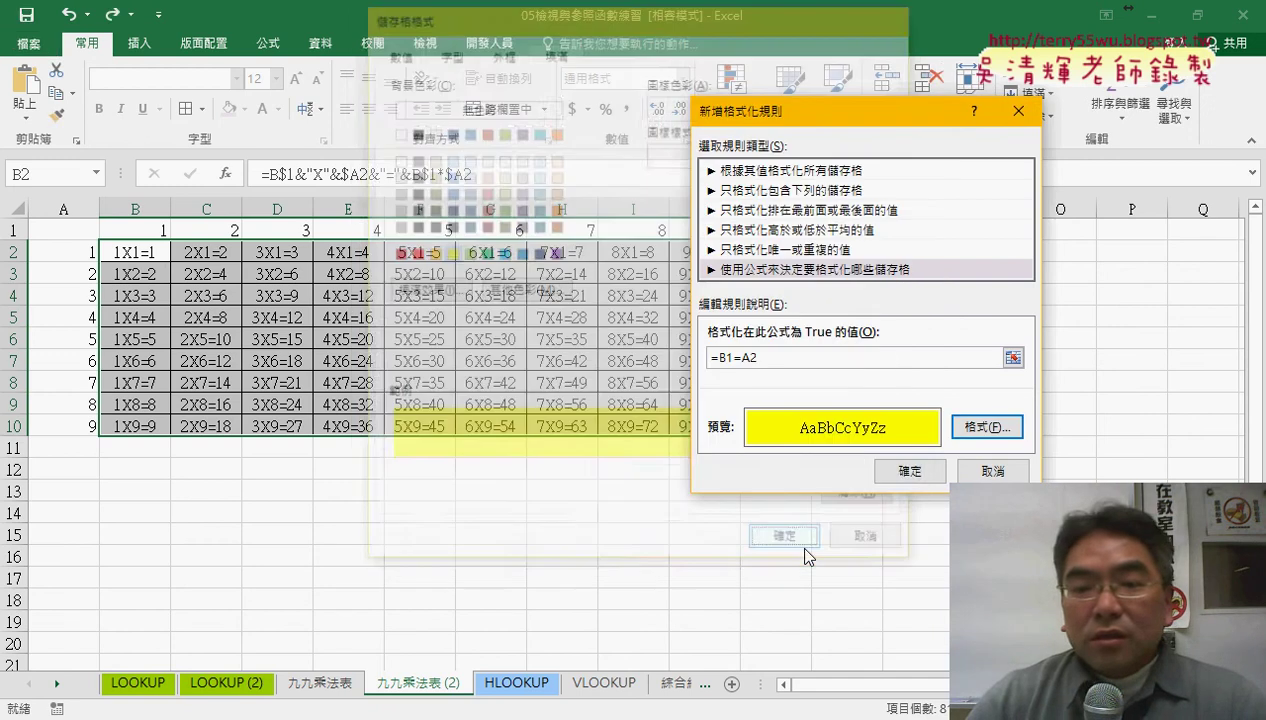
pyautogui.moveTo(855, 113); pyautogui.dragTo(977, 110)
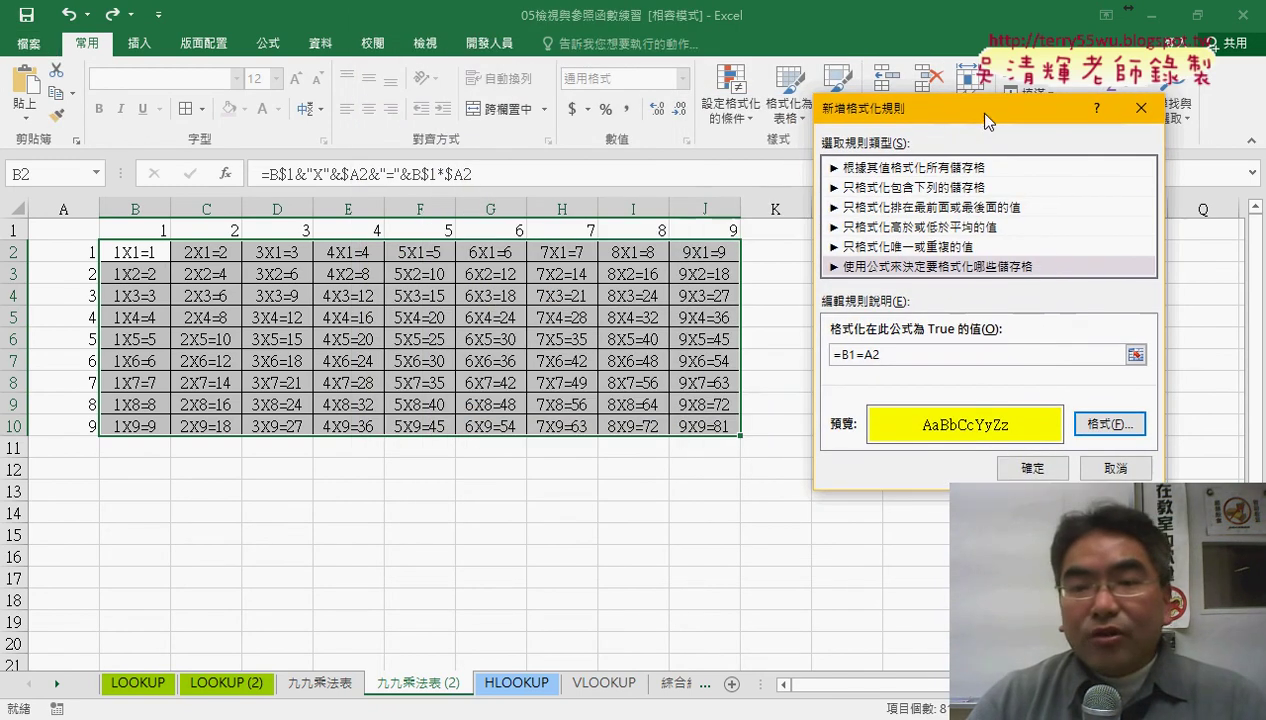
pyautogui.click(1031, 472)
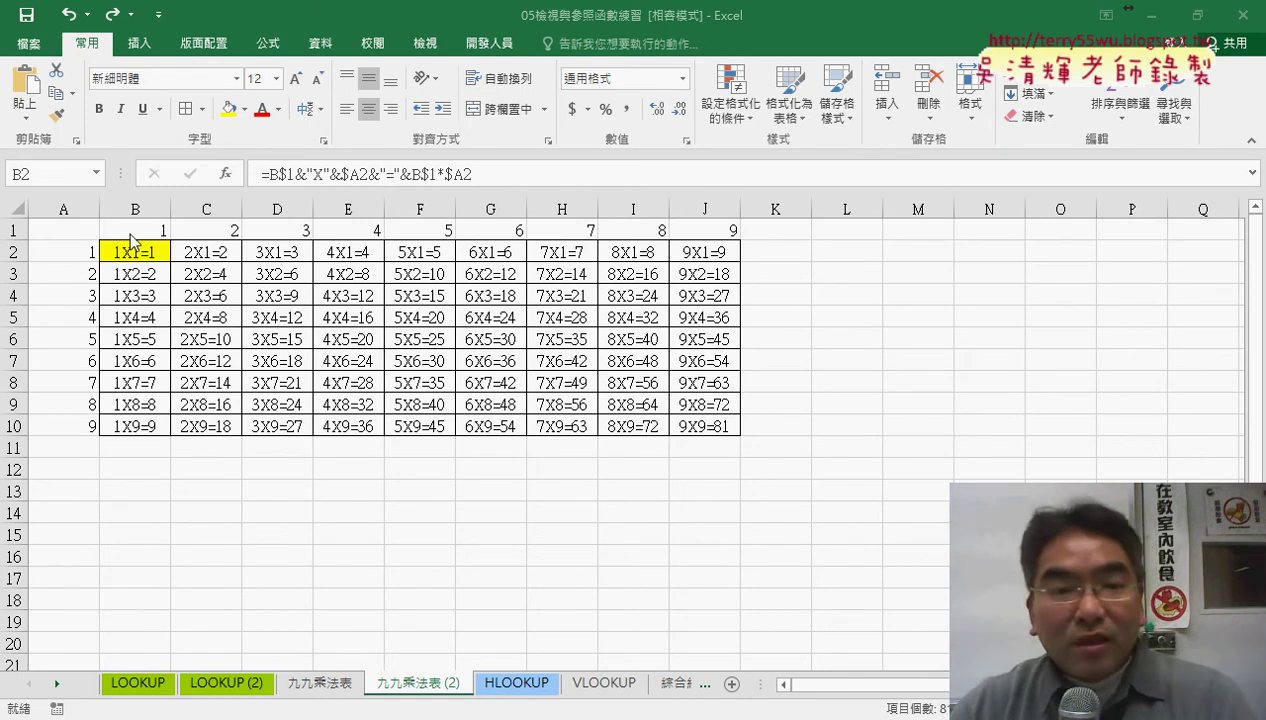
pyautogui.hotkey('ctrl', 'shift', 'End')
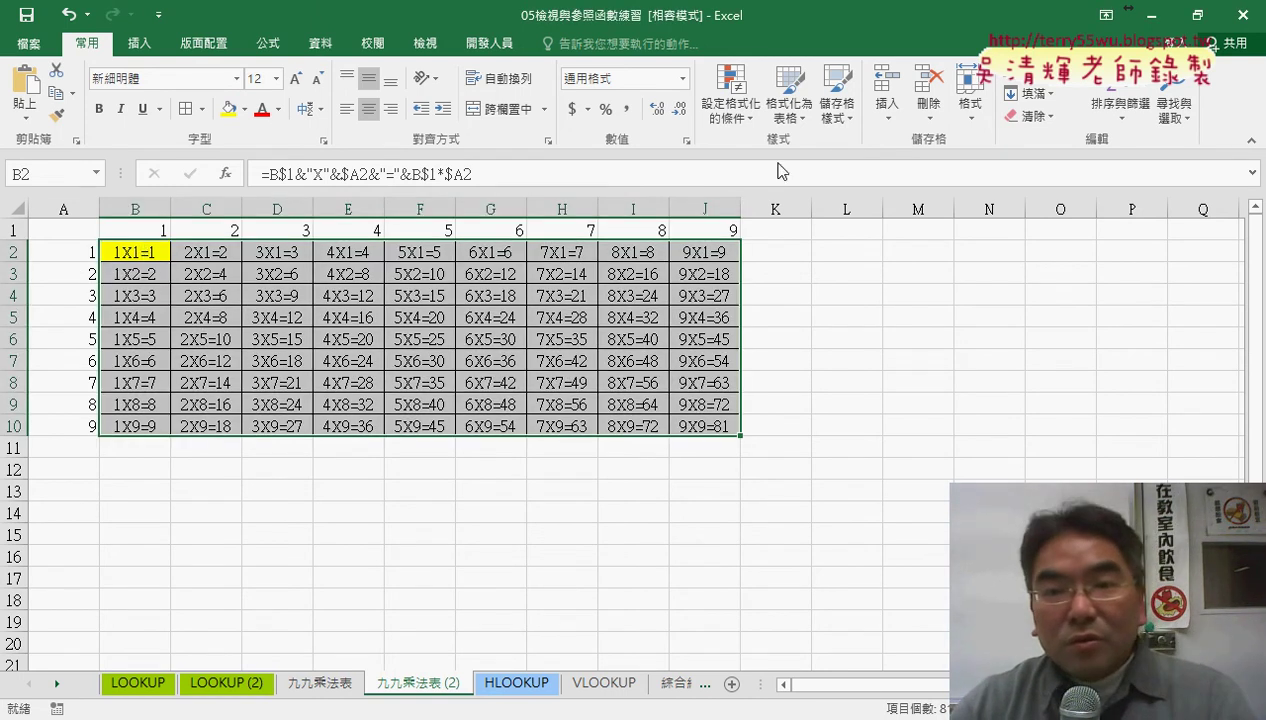
# - In Manage Rules, change the diagonal rule to =B$1=$A2 so all nine diagonal products turn yellow
pyautogui.click(729, 100)
pyautogui.moveTo(762, 386)
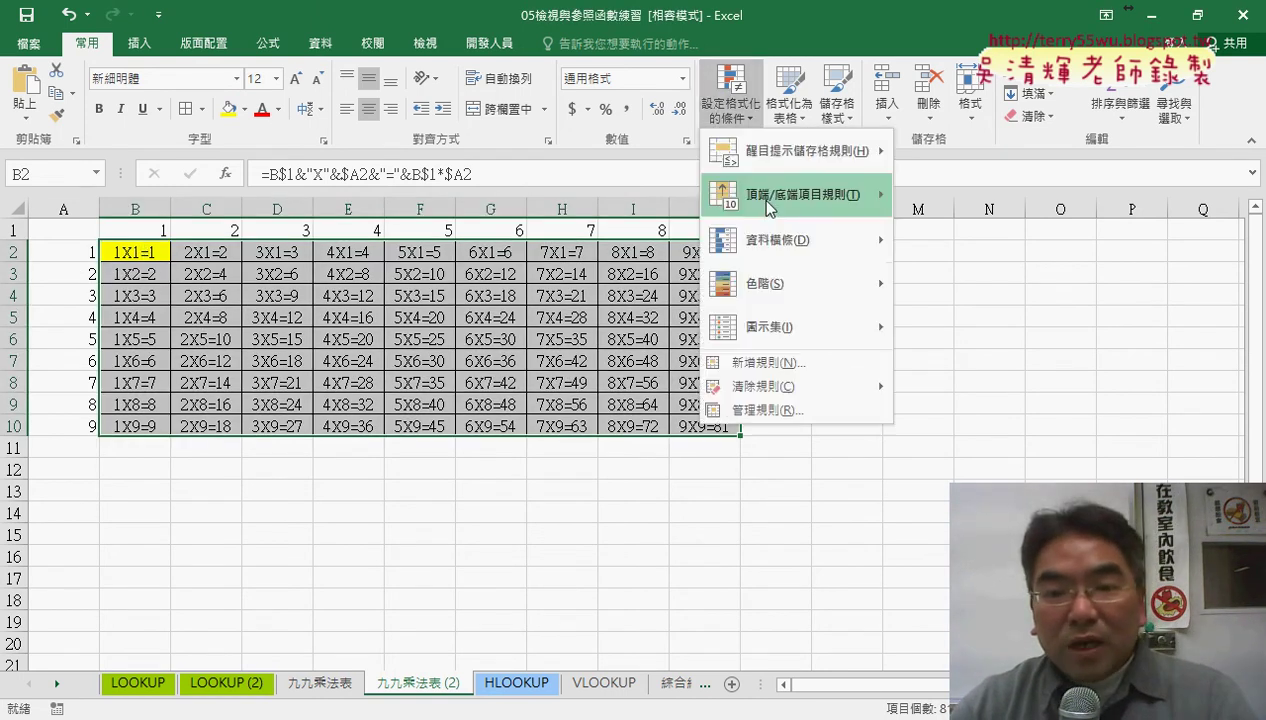
pyautogui.click(787, 409)
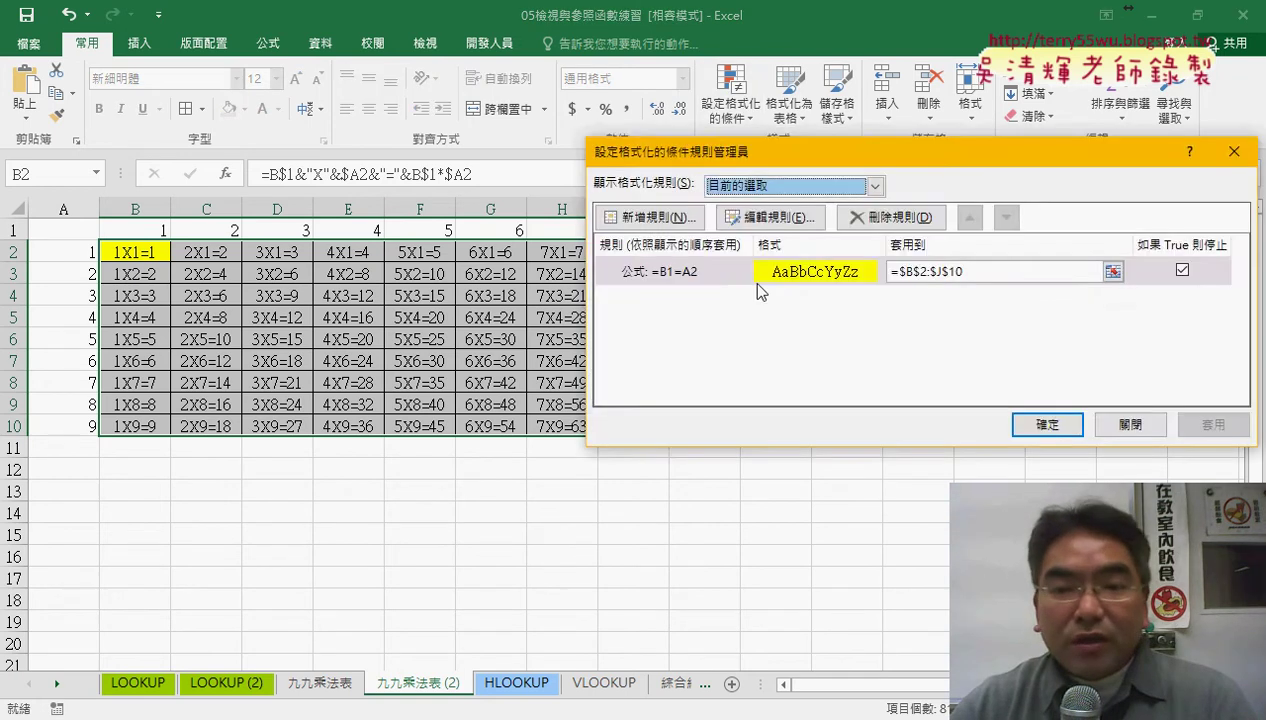
pyautogui.doubleClick(757, 280)
pyautogui.moveTo(838, 112); pyautogui.dragTo(785, 108)
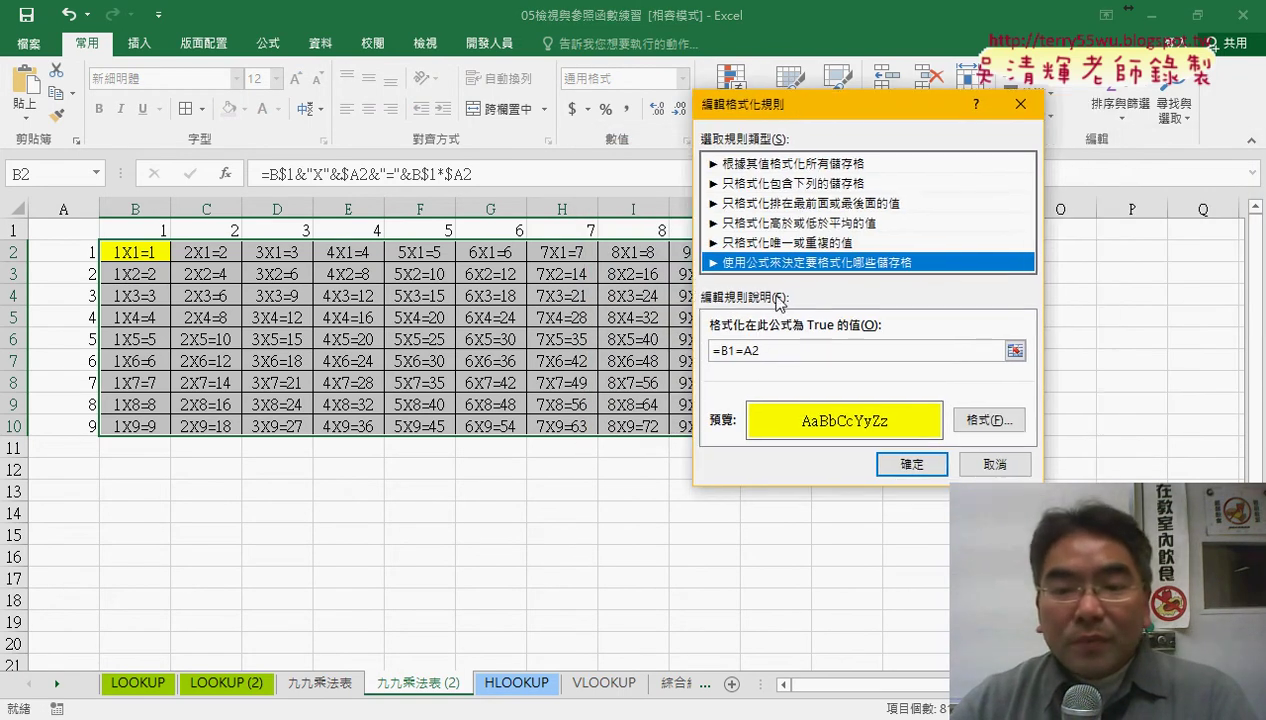
pyautogui.click(728, 352)
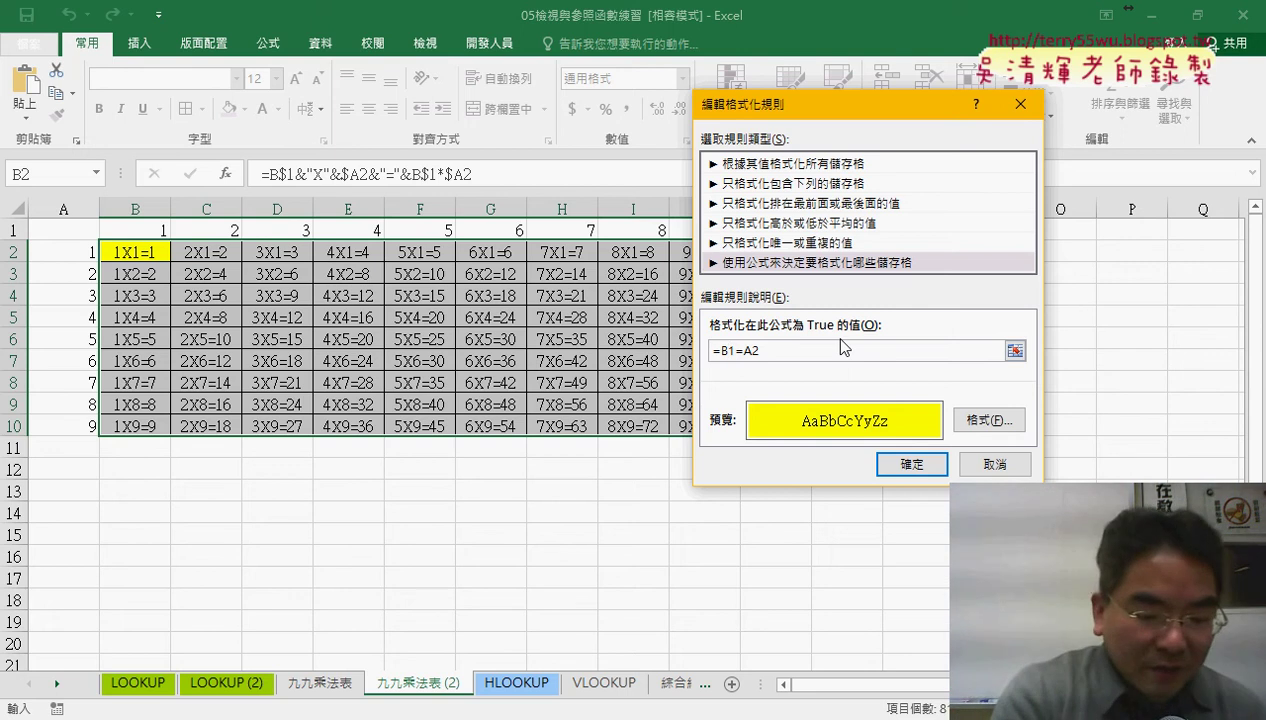
pyautogui.press('F4')
pyautogui.press('F4')
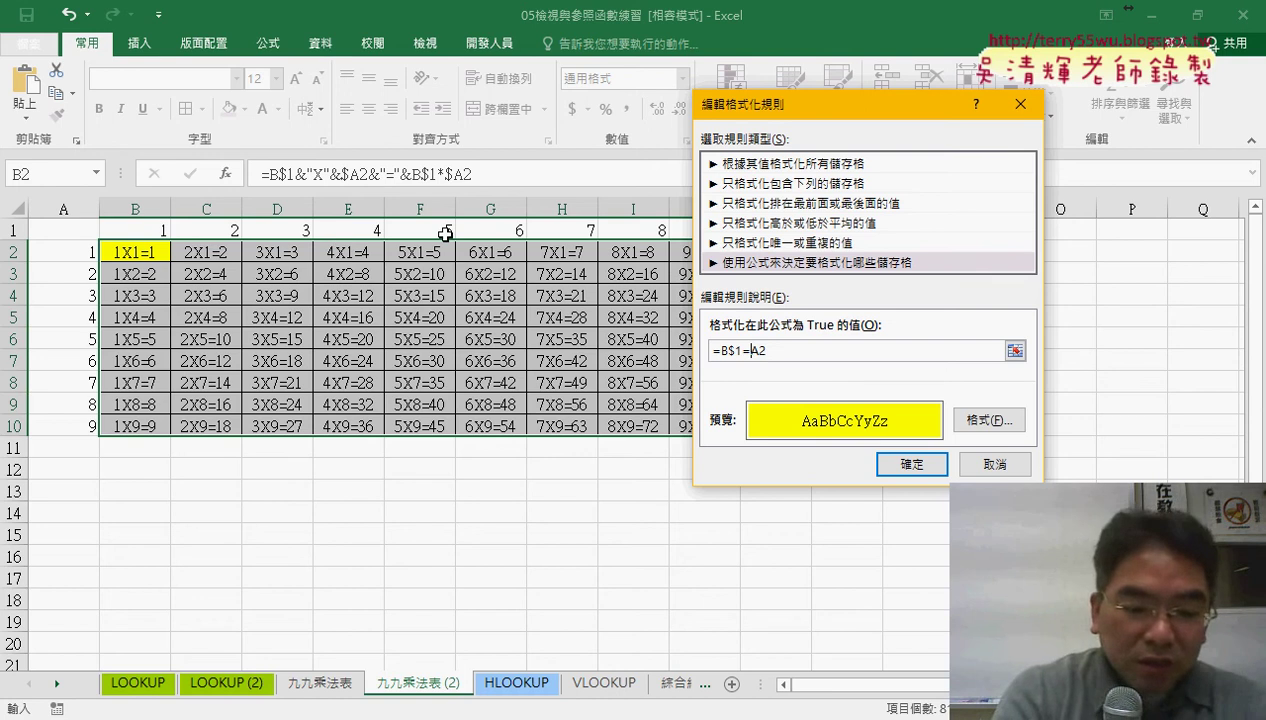
pyautogui.write('$')
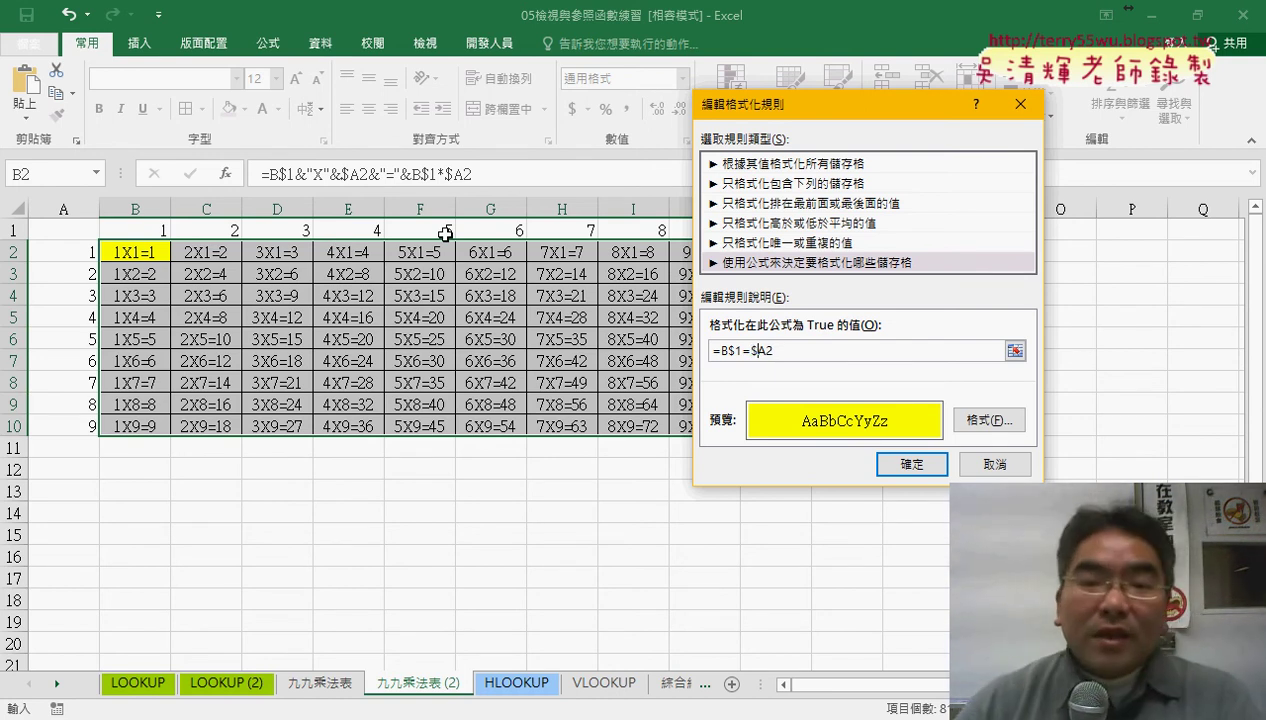
pyautogui.click(886, 468)
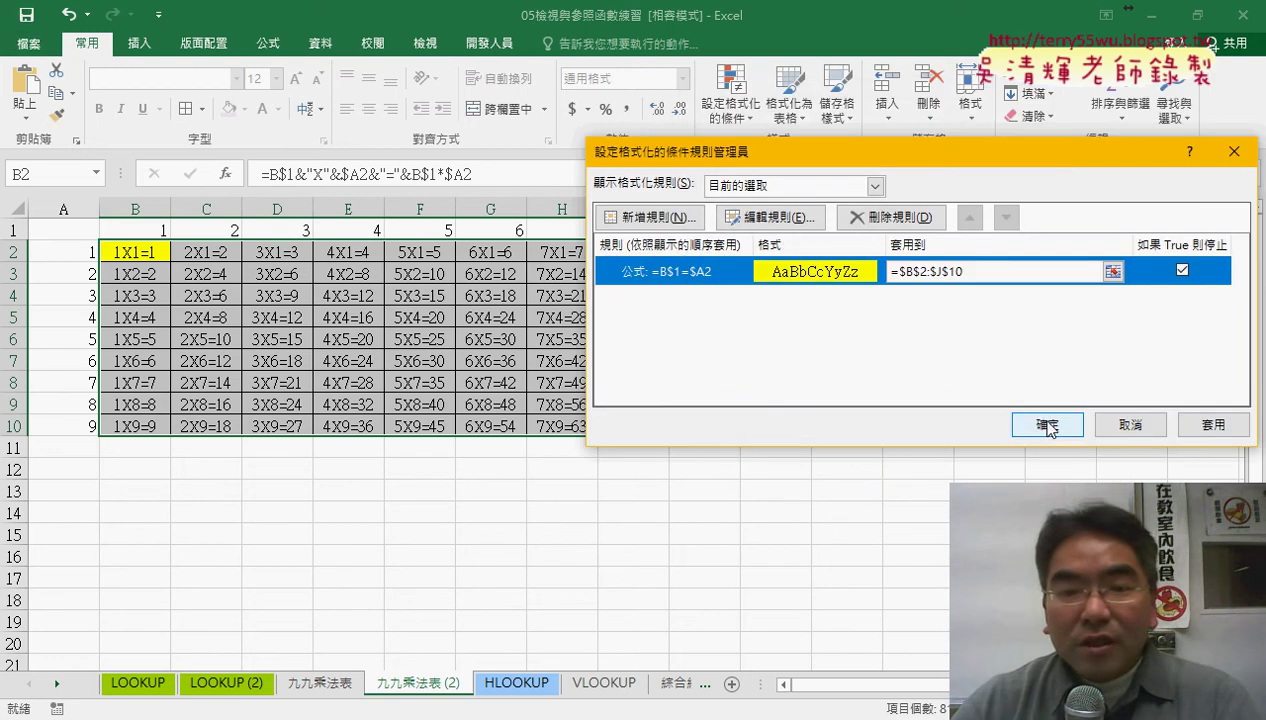
pyautogui.click(1048, 426)
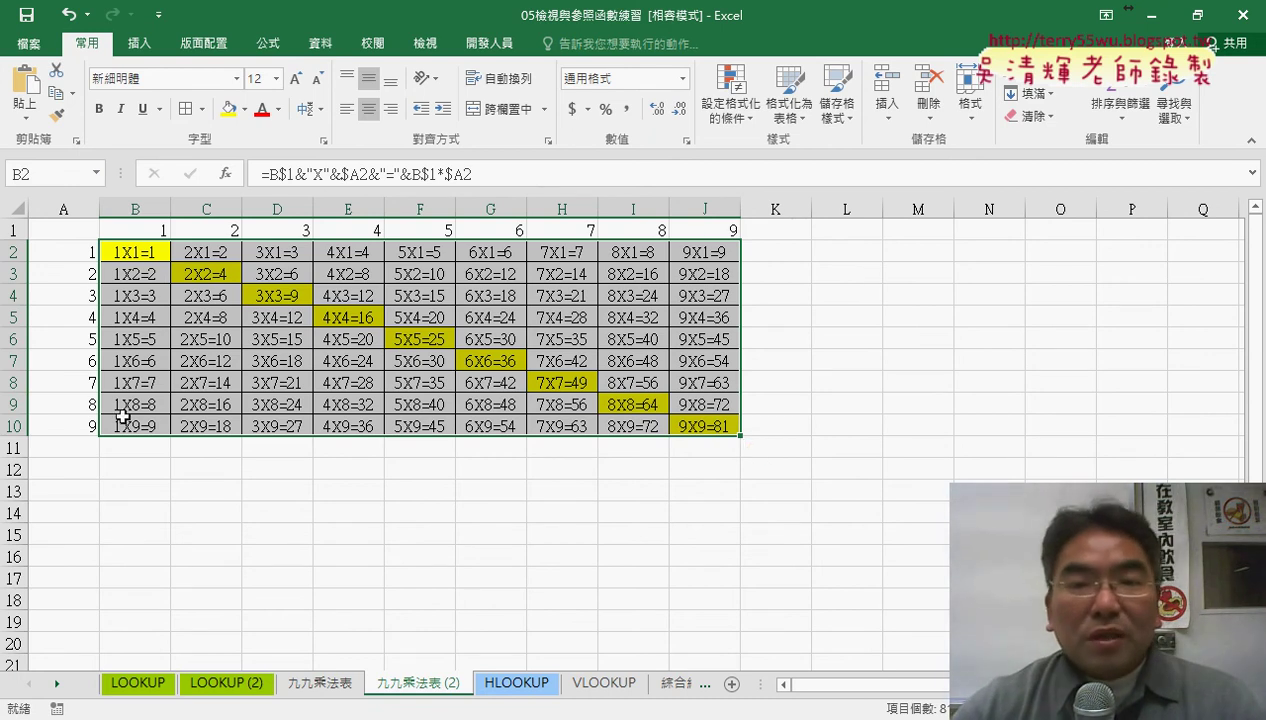
# - Draft a second formula-based rule for the table with the condition =B1+A2=10
pyautogui.click(729, 98)
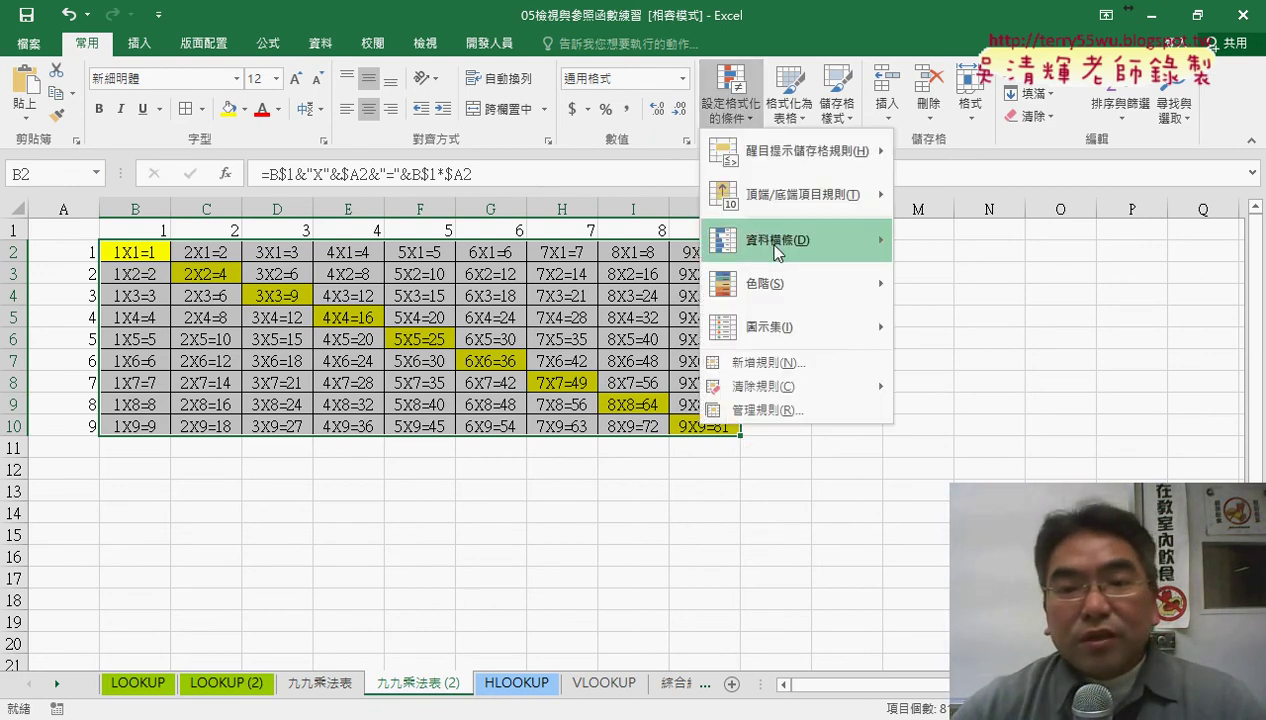
pyautogui.click(778, 364)
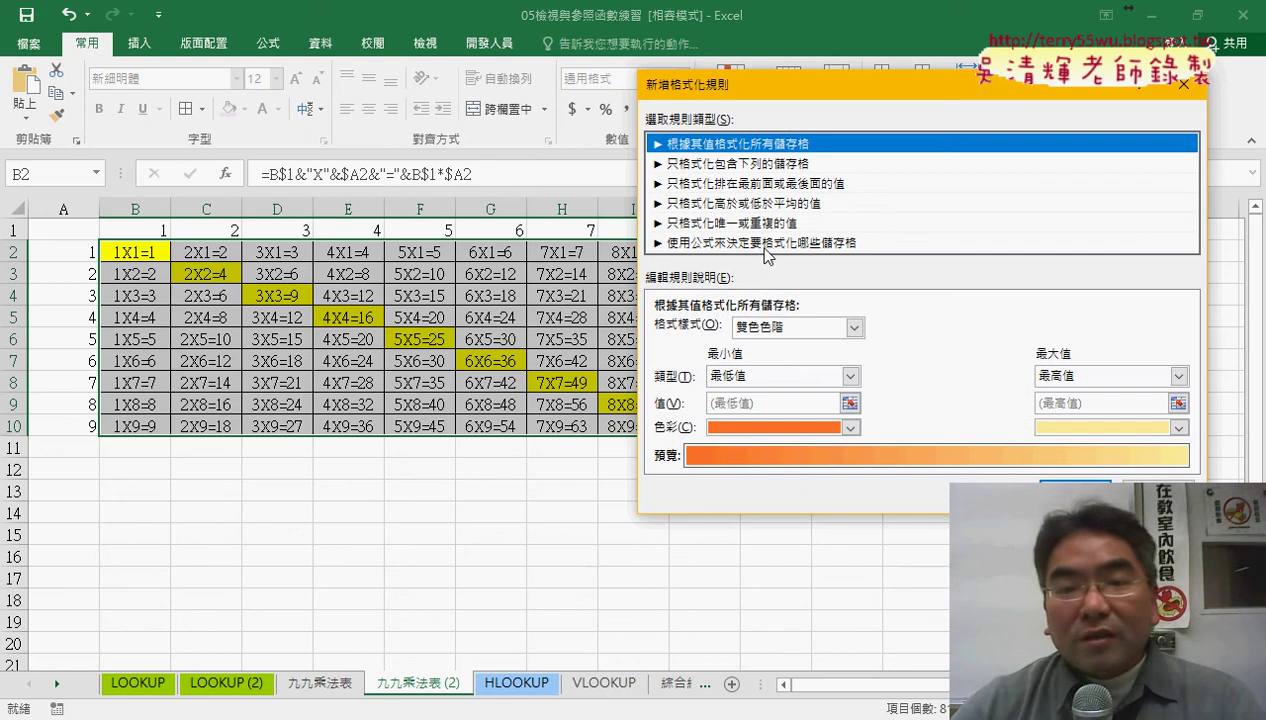
pyautogui.click(764, 245)
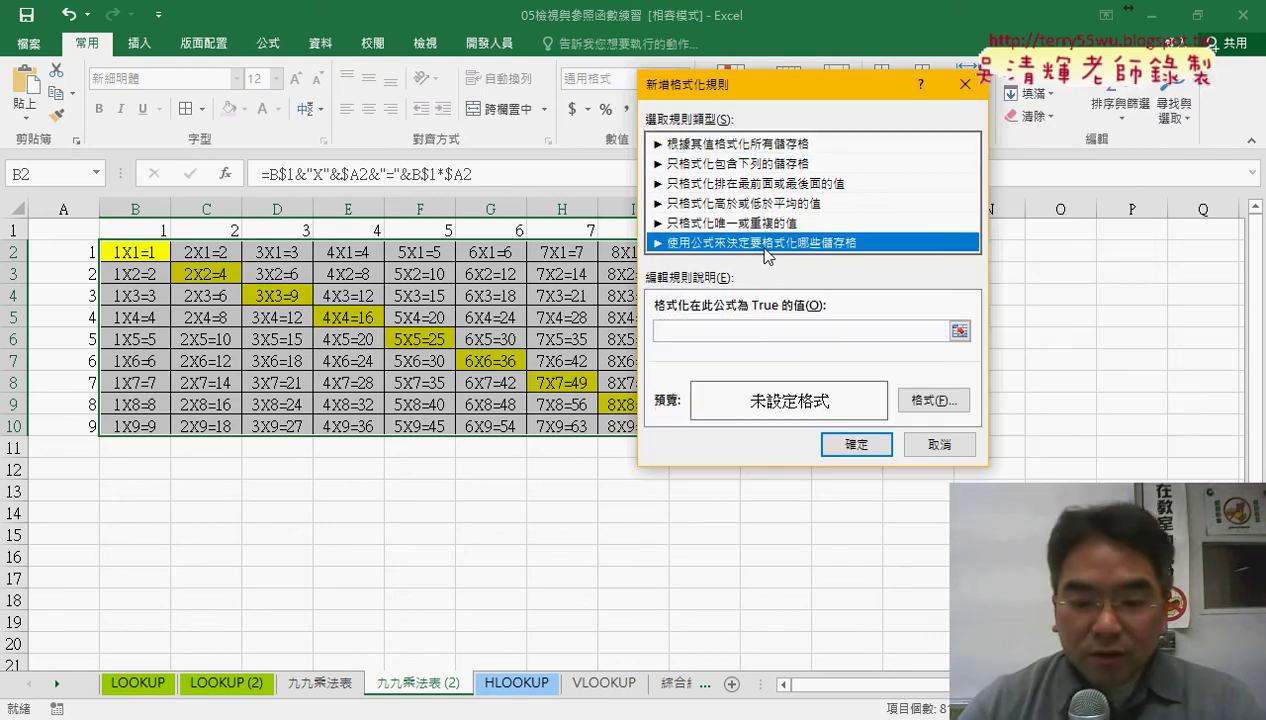
pyautogui.click(707, 337)
pyautogui.write('=')
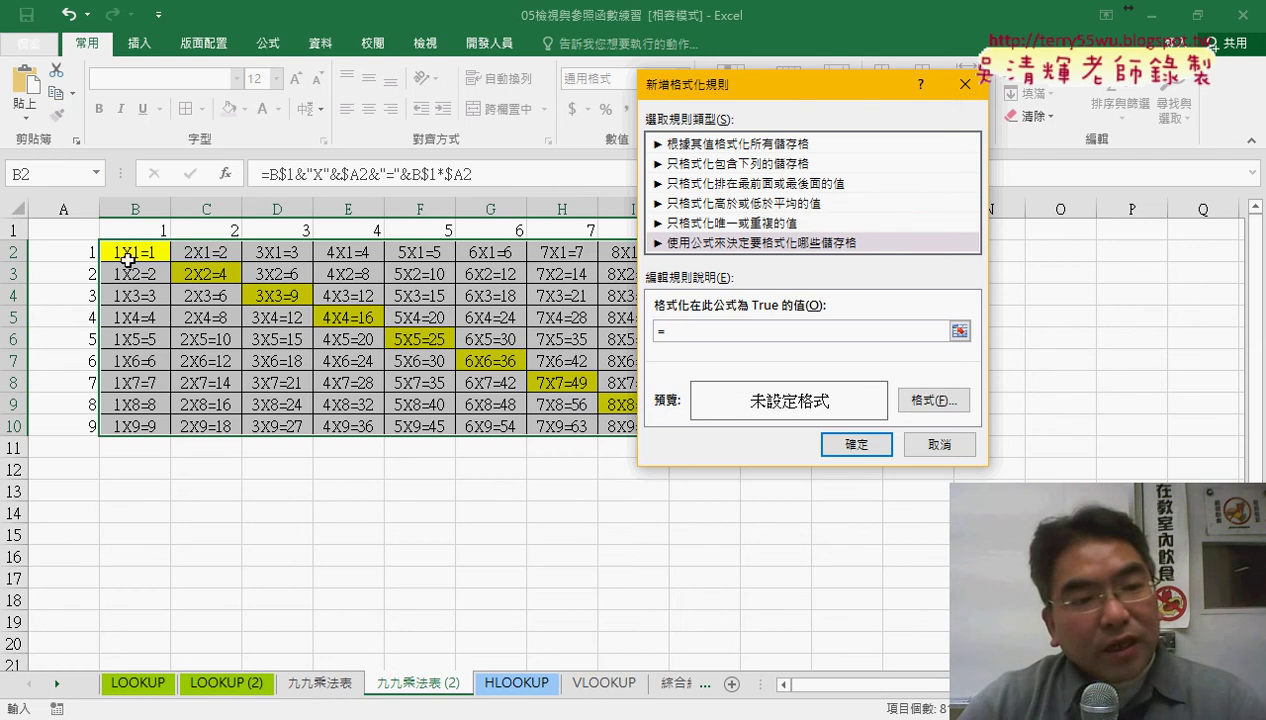
pyautogui.moveTo(746, 92); pyautogui.dragTo(938, 91)
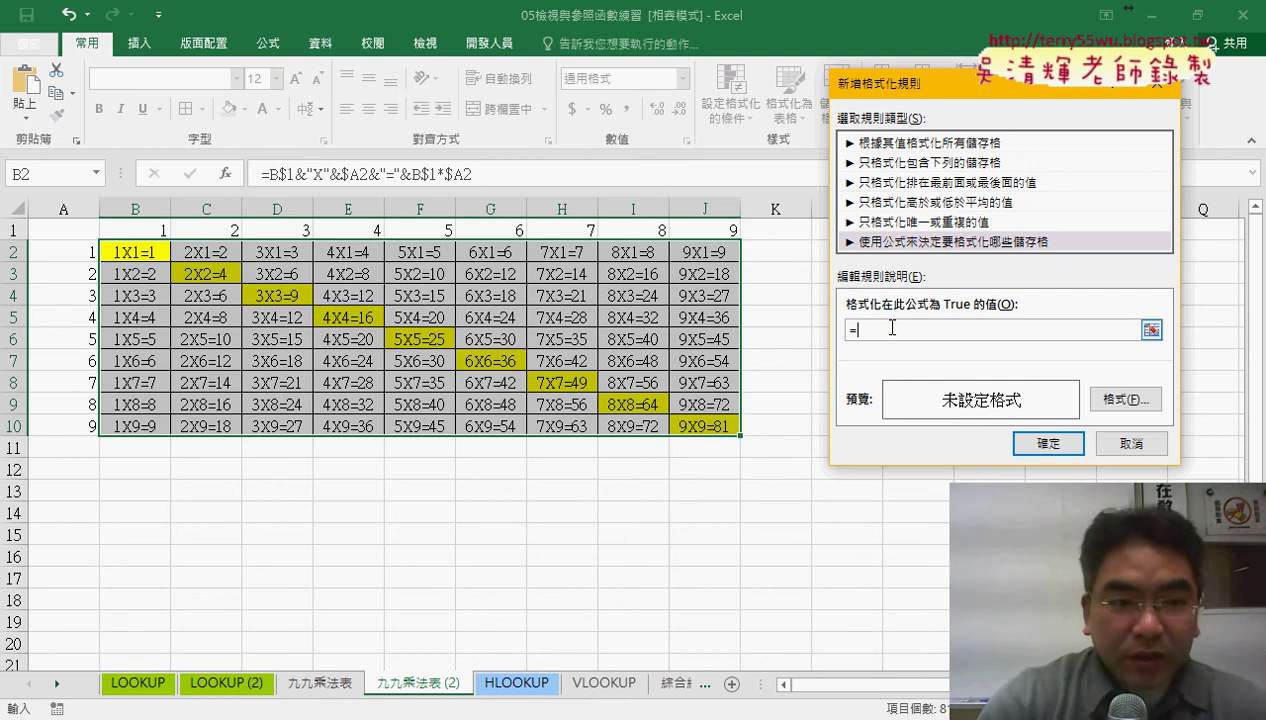
pyautogui.write('B1')
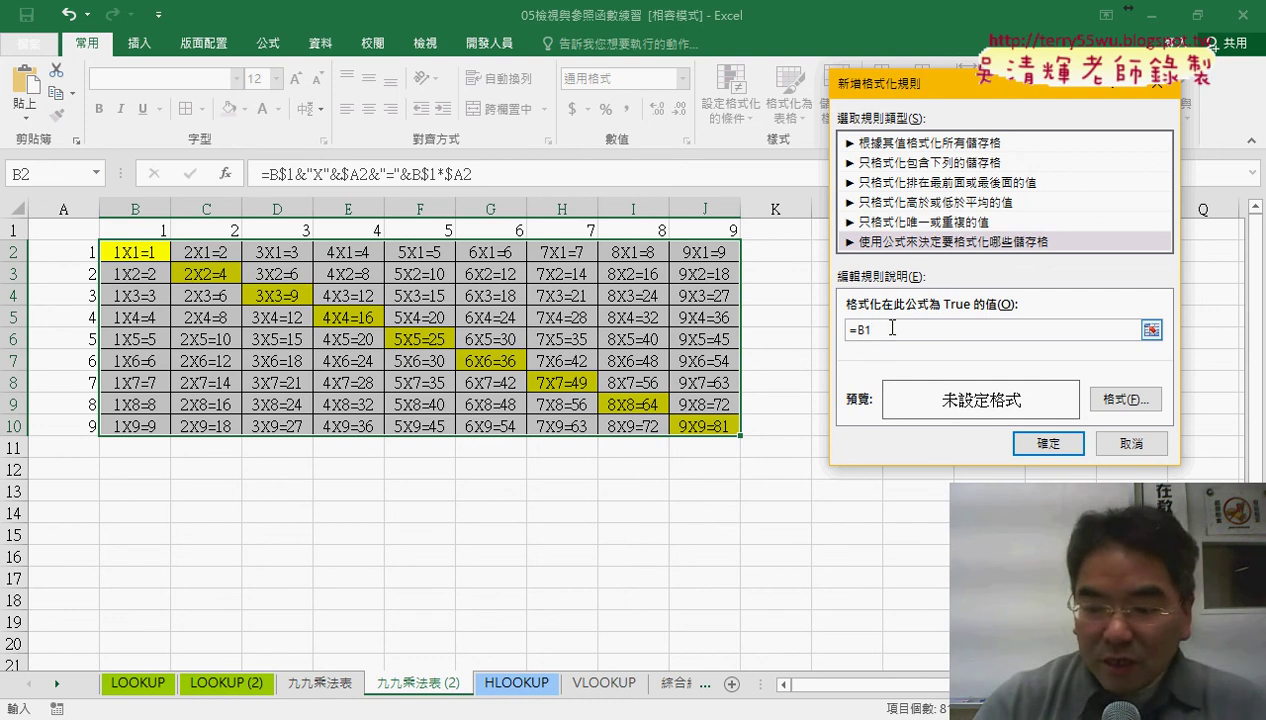
pyautogui.write('+A')
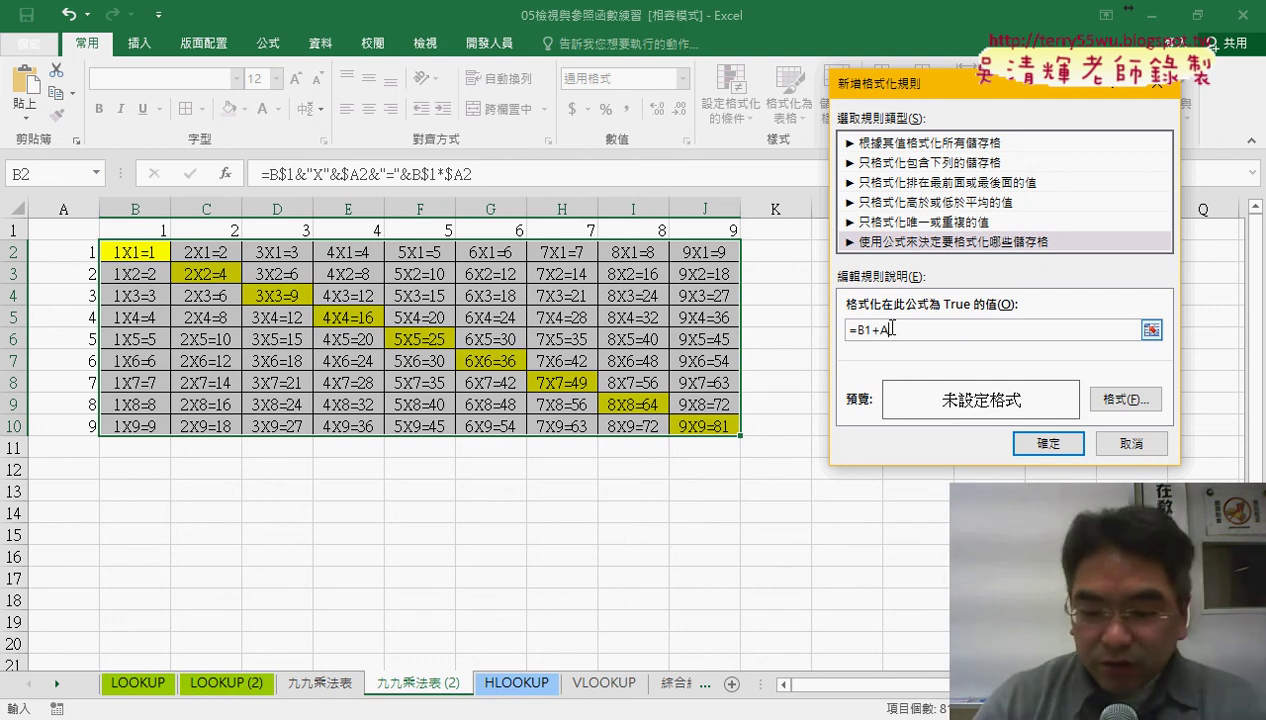
pyautogui.write('2')
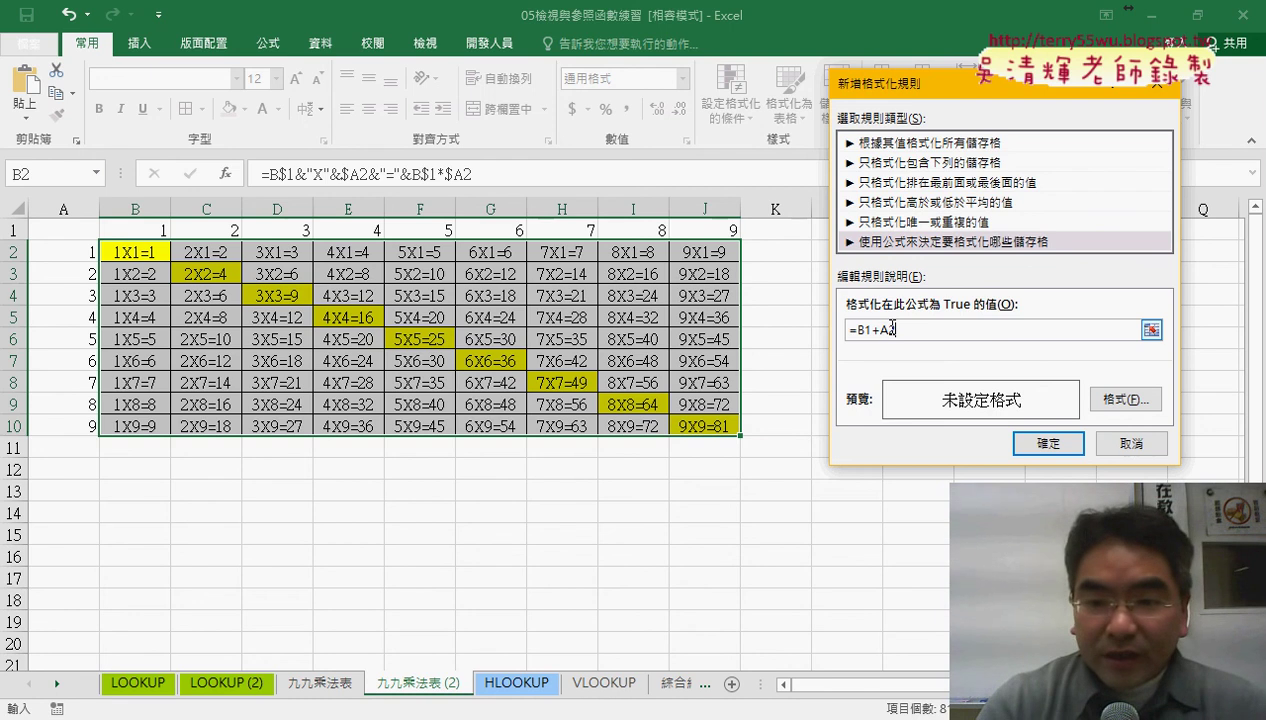
pyautogui.write('=')
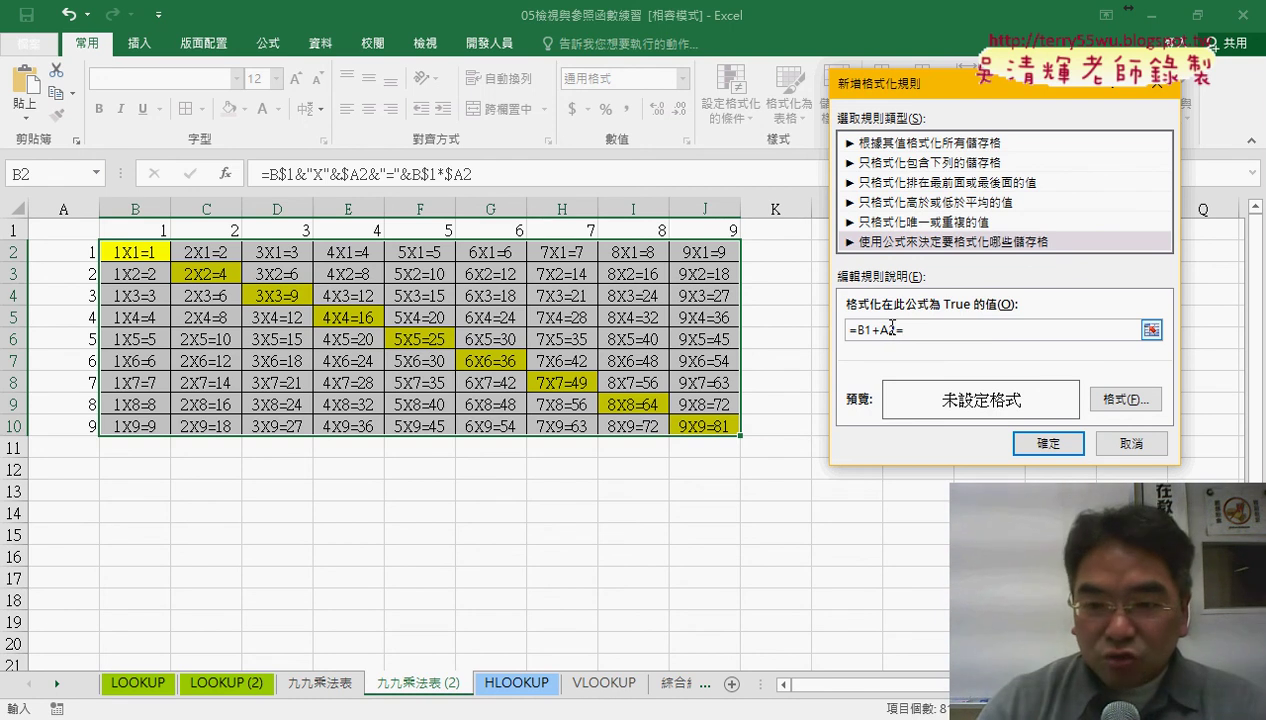
pyautogui.write('10')
pyautogui.click(868, 330)
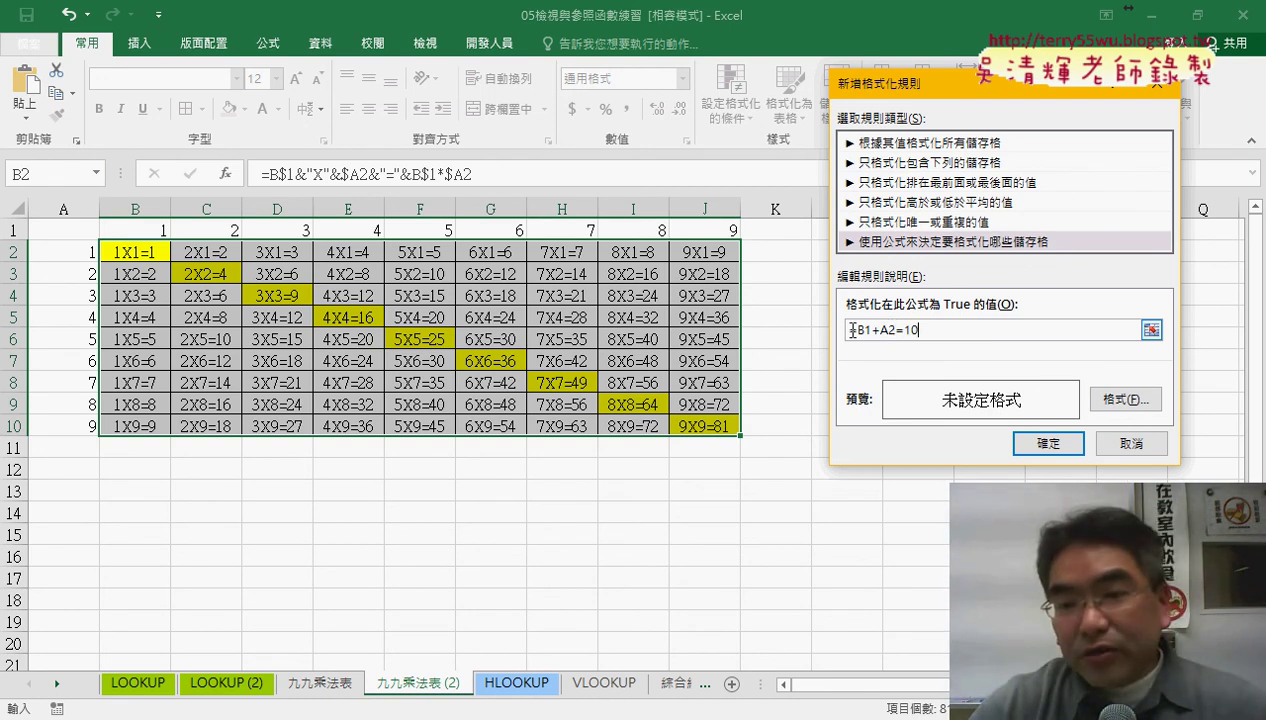
pyautogui.moveTo(847, 330); pyautogui.dragTo(944, 328)
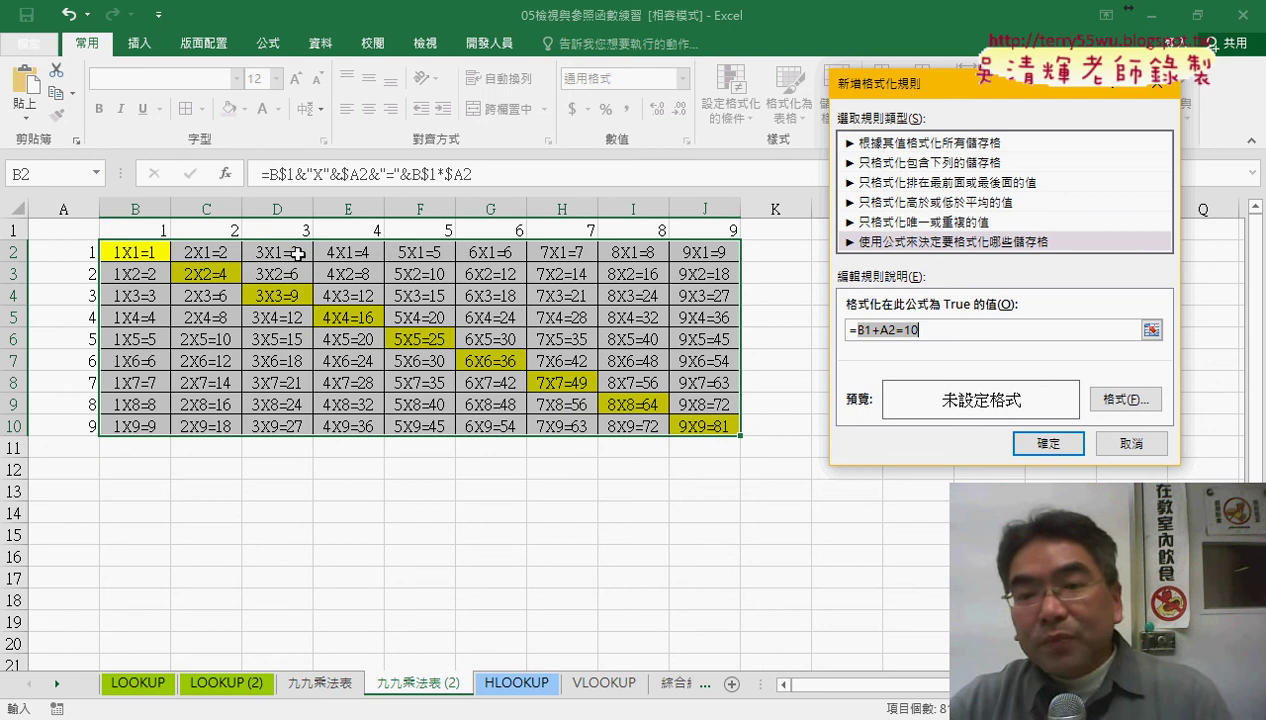
# - Change the formula to =B$1+$A2=10, give it an orange fill, and confirm the rule
pyautogui.click(884, 333)
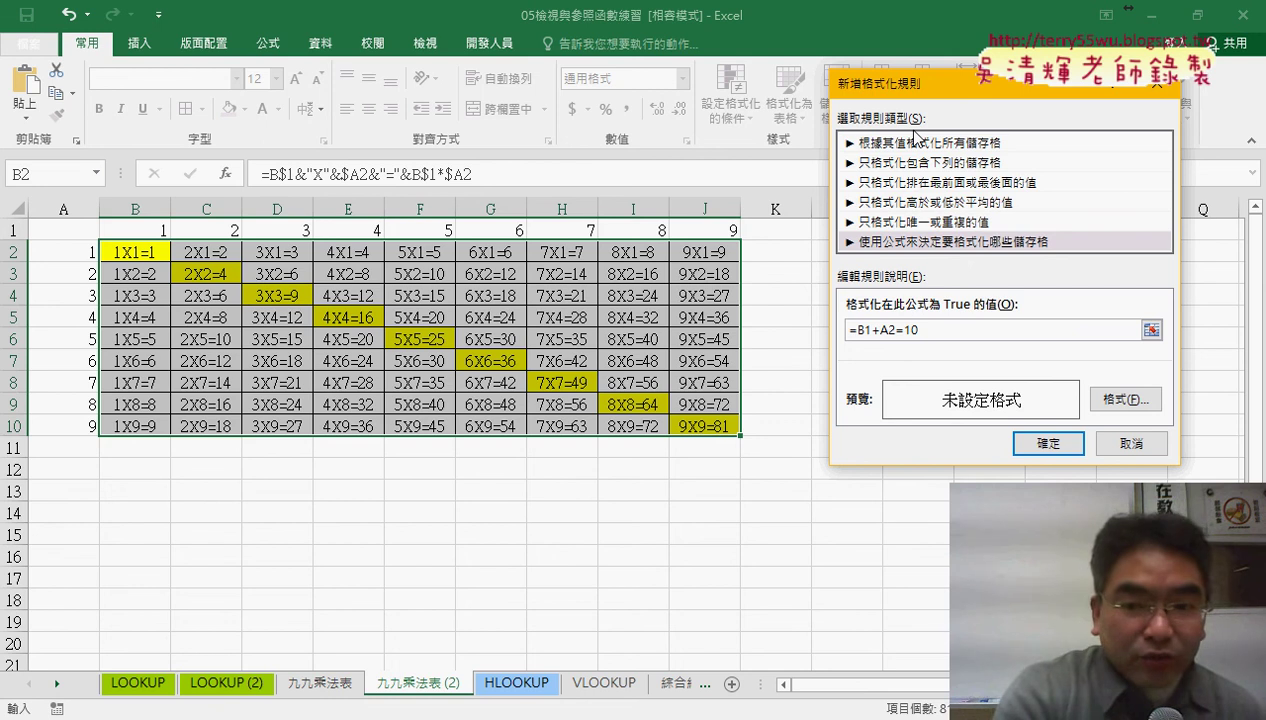
pyautogui.write('$')
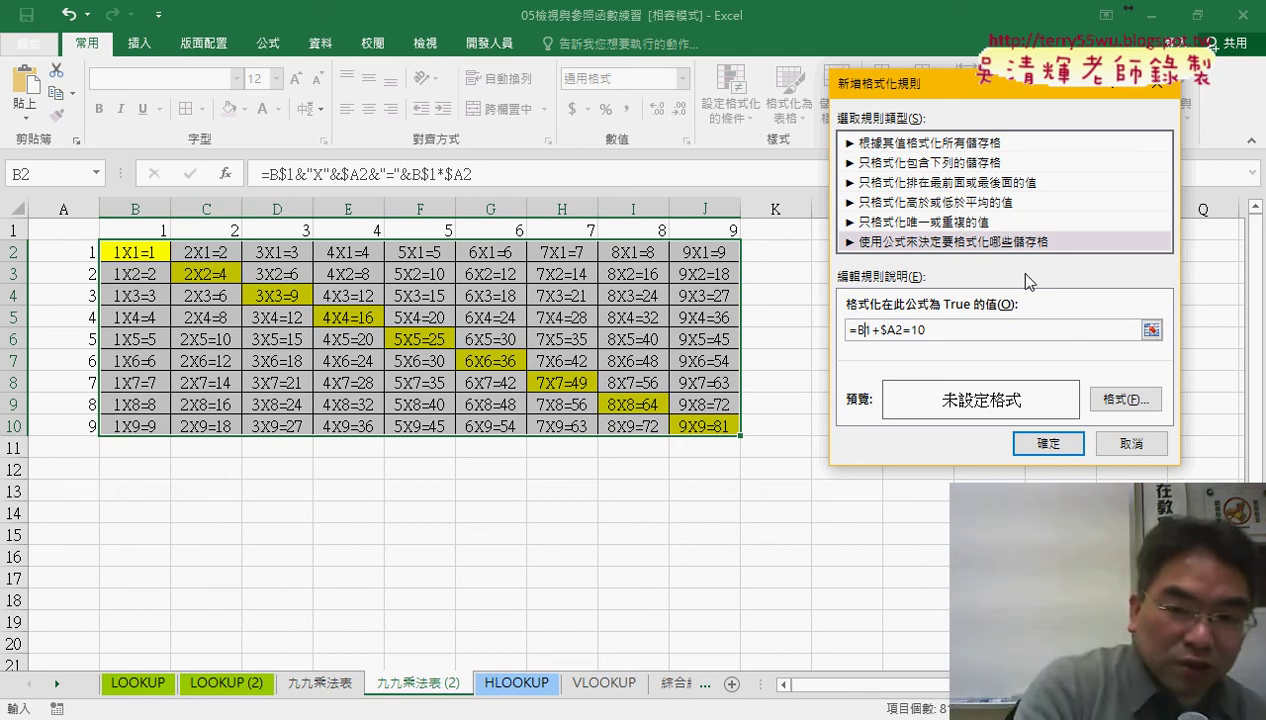
pyautogui.write('$')
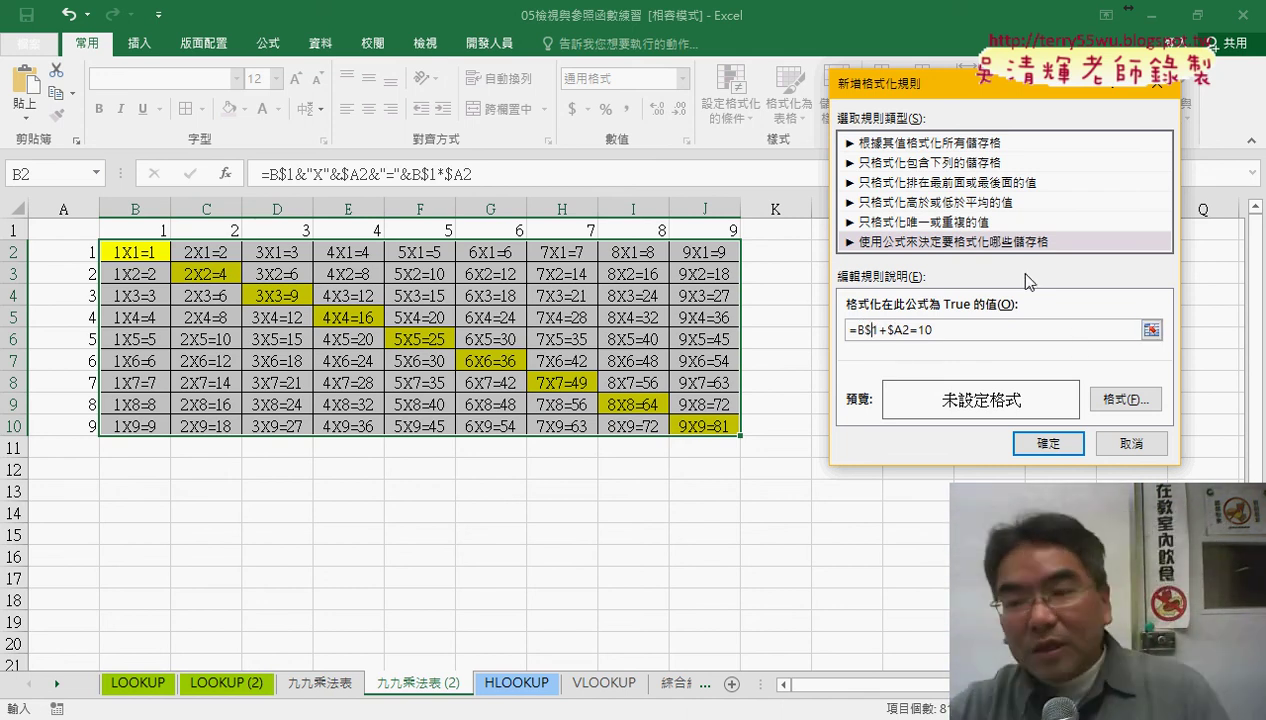
pyautogui.click(1125, 400)
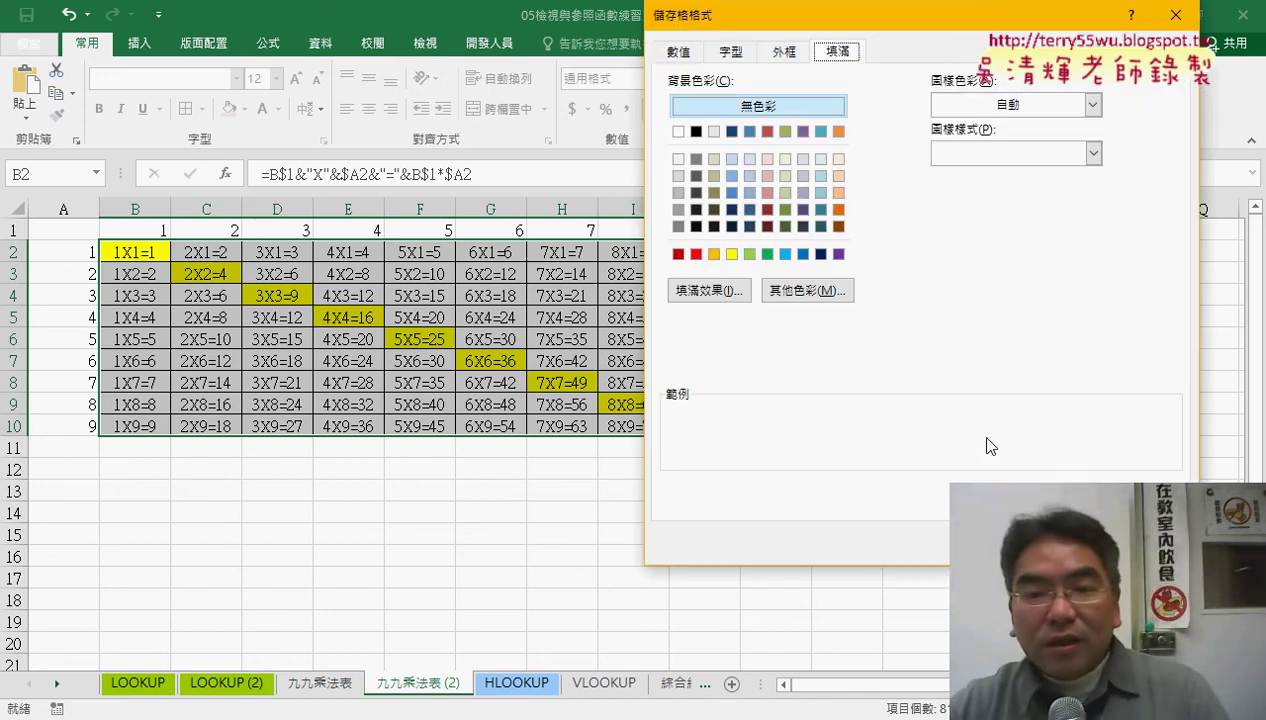
pyautogui.click(714, 254)
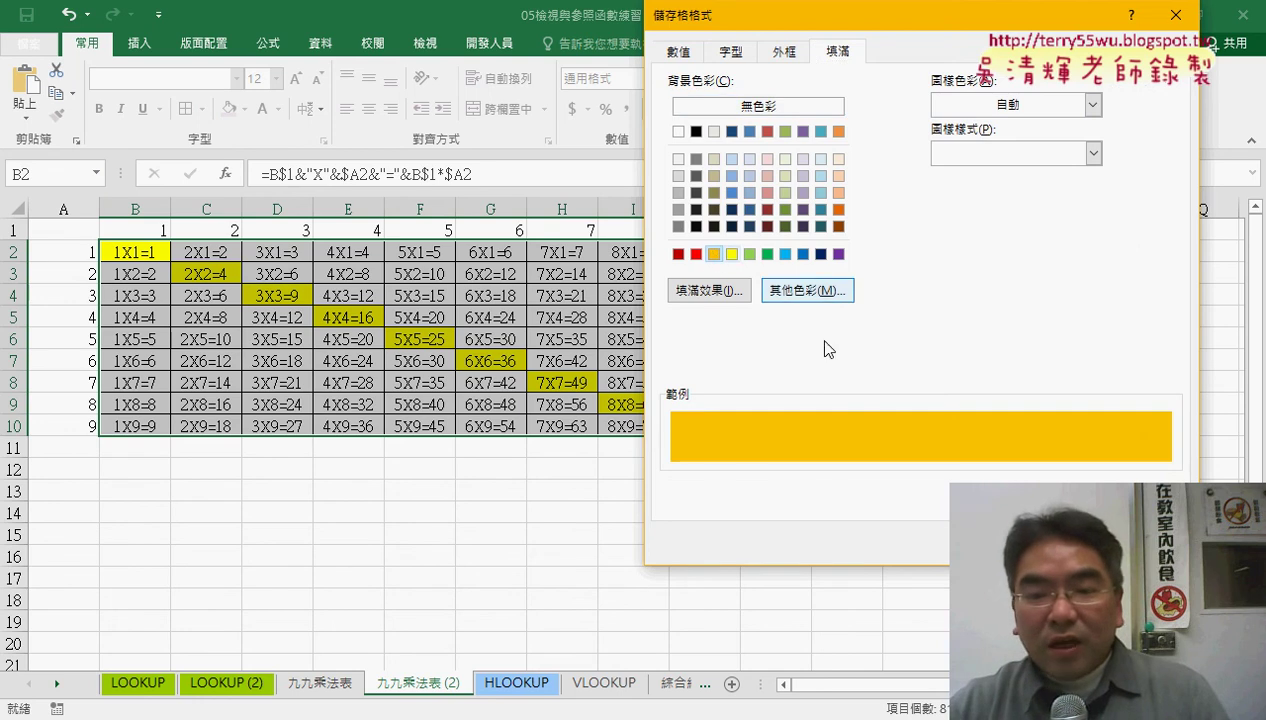
pyautogui.click(1040, 538)
pyautogui.click(1052, 446)
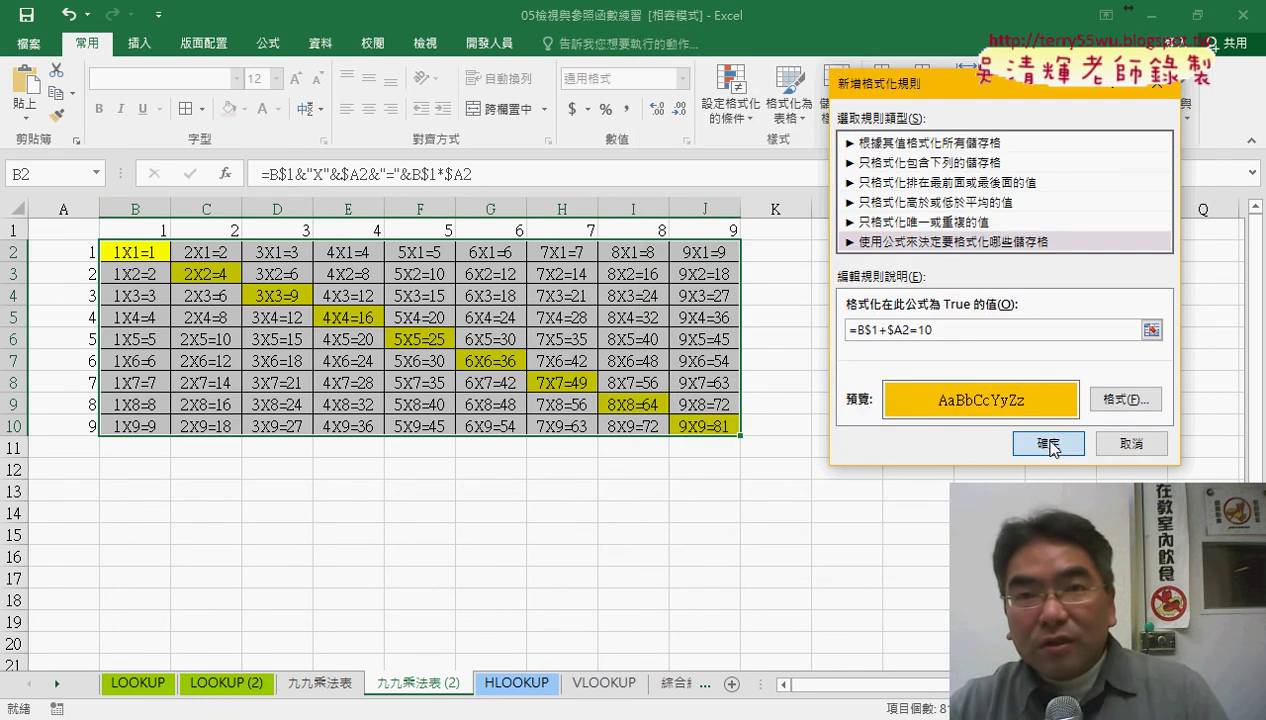